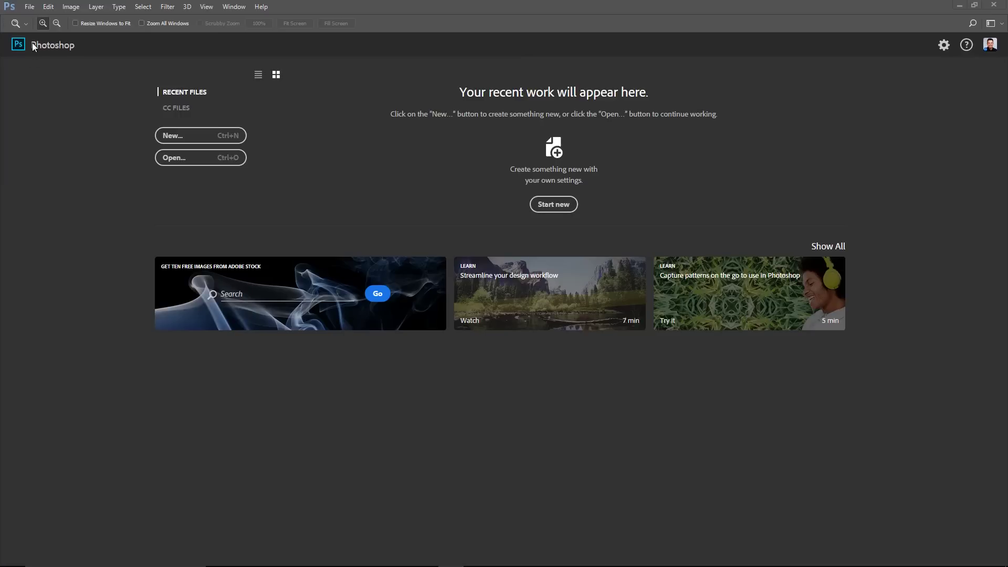
Start Load Files into Stack with Use set to Folder, pointing at the stacking folder's 01.jpg–09.jpg.
{"action": "left_click", "coordinate": [28, 7]}
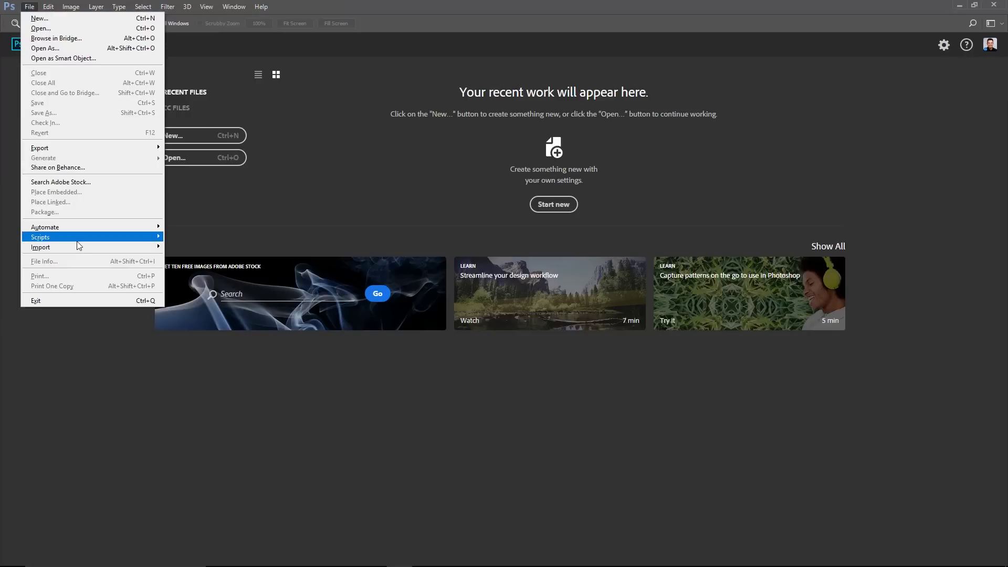
{"action": "mouse_move", "coordinate": [79, 237]}
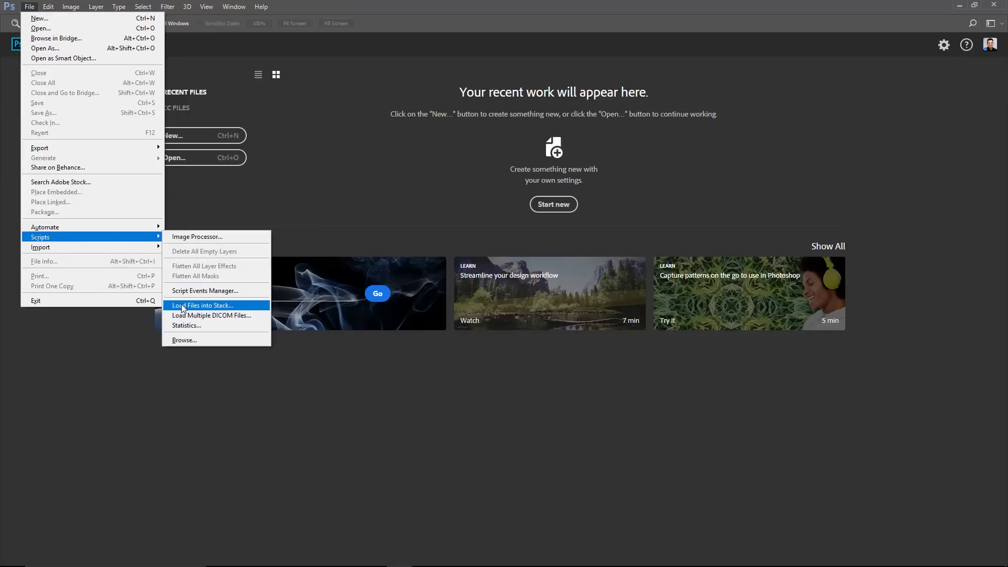
{"action": "left_click", "coordinate": [217, 305]}
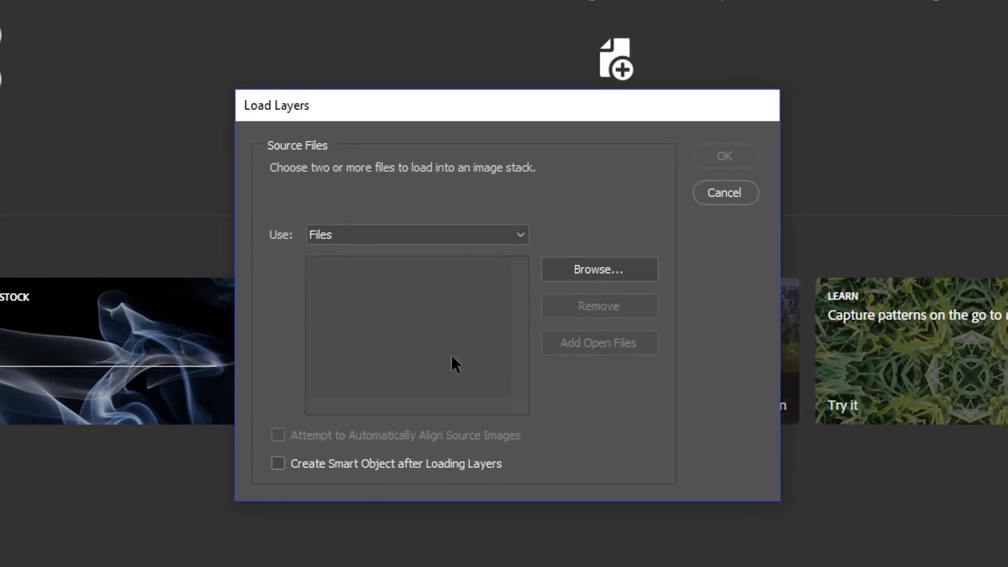
{"action": "left_click", "coordinate": [342, 241]}
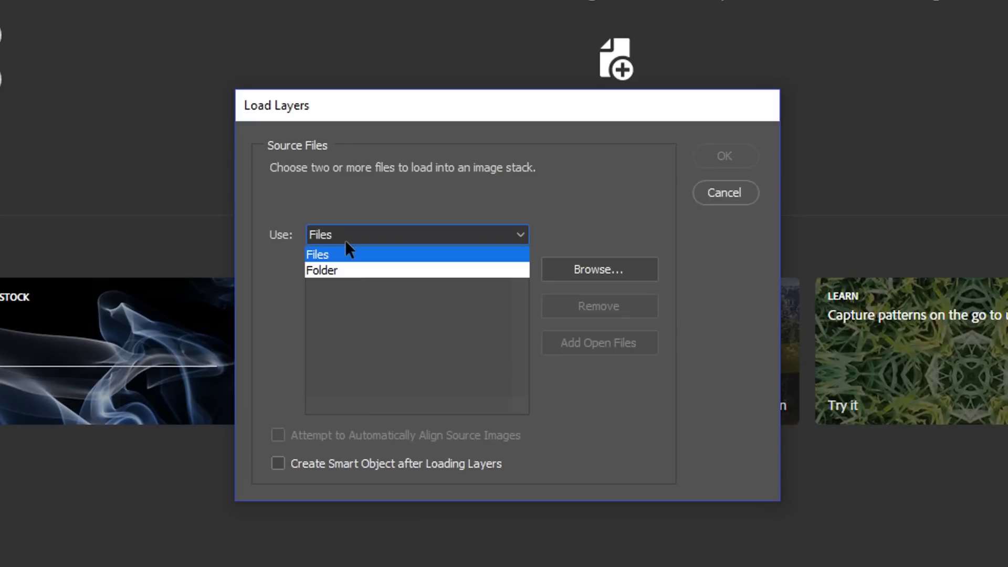
{"action": "left_click", "coordinate": [336, 272]}
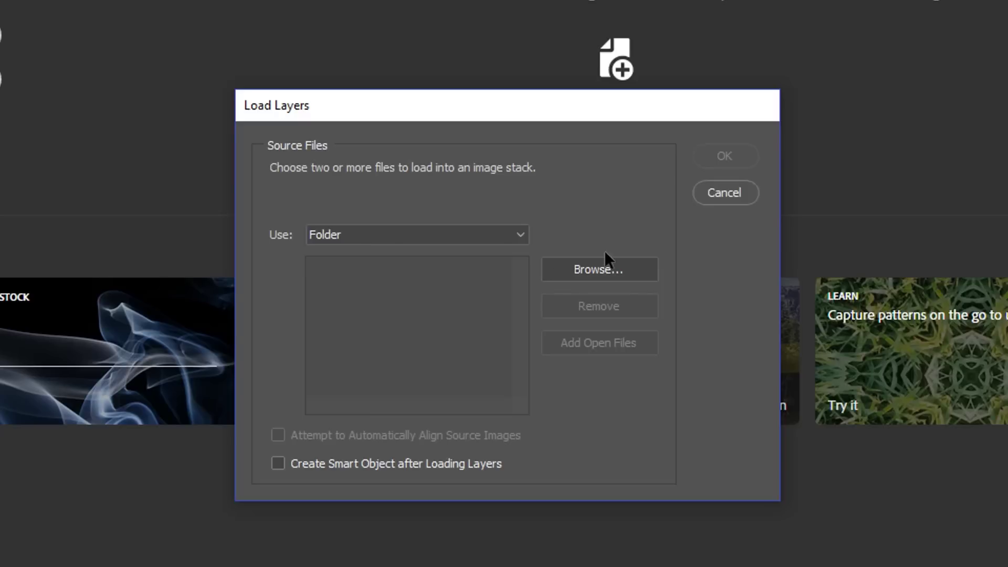
{"action": "left_click", "coordinate": [594, 264]}
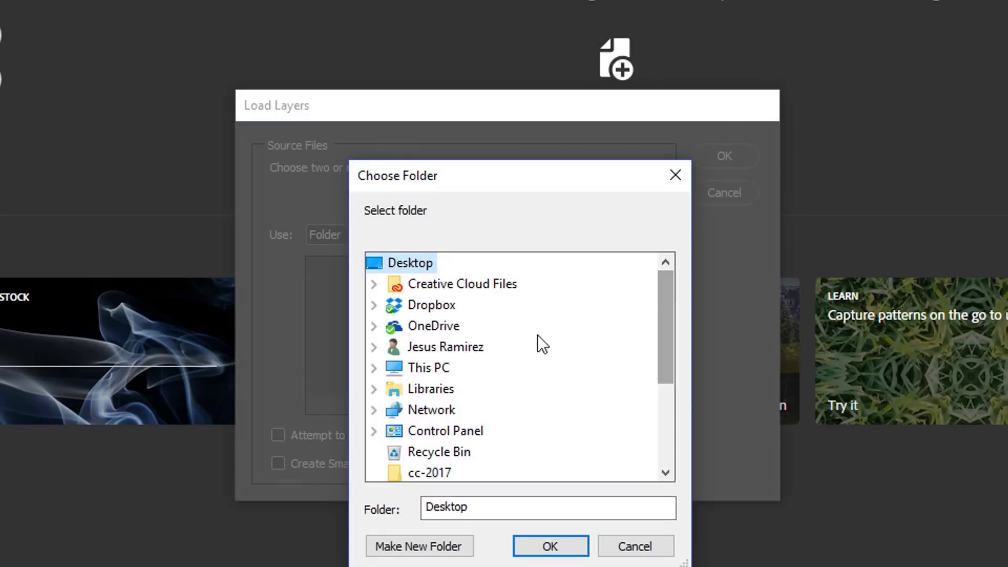
{"action": "left_click_drag", "start_coordinate": [668, 344], "coordinate": [666, 366]}
{"action": "left_click", "coordinate": [488, 472]}
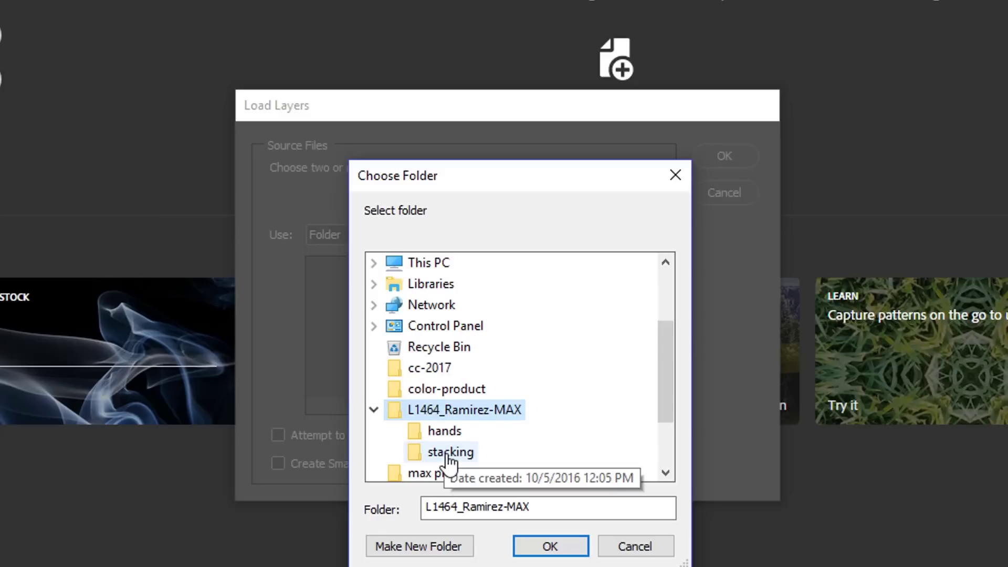
{"action": "left_click", "coordinate": [447, 454]}
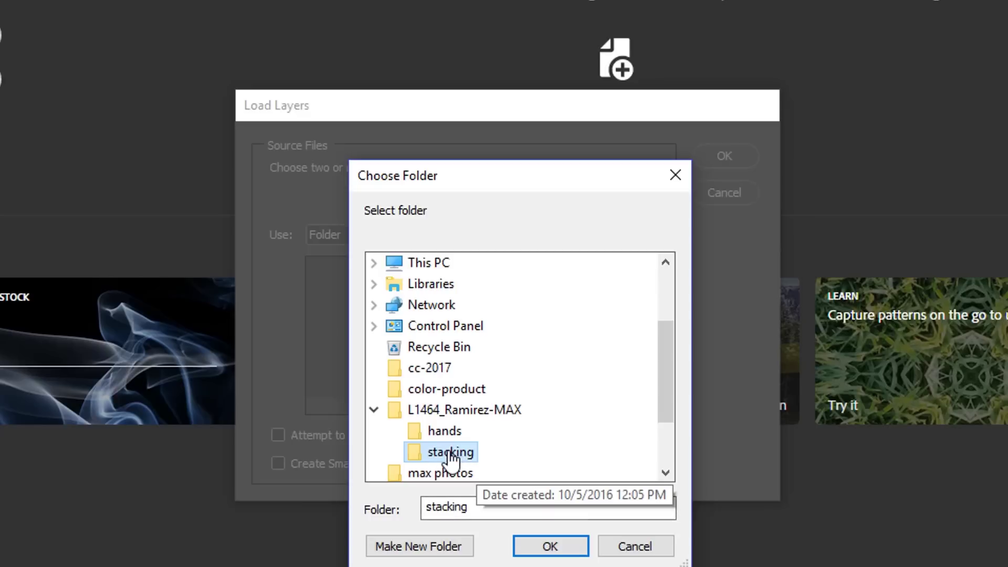
{"action": "left_click", "coordinate": [550, 546]}
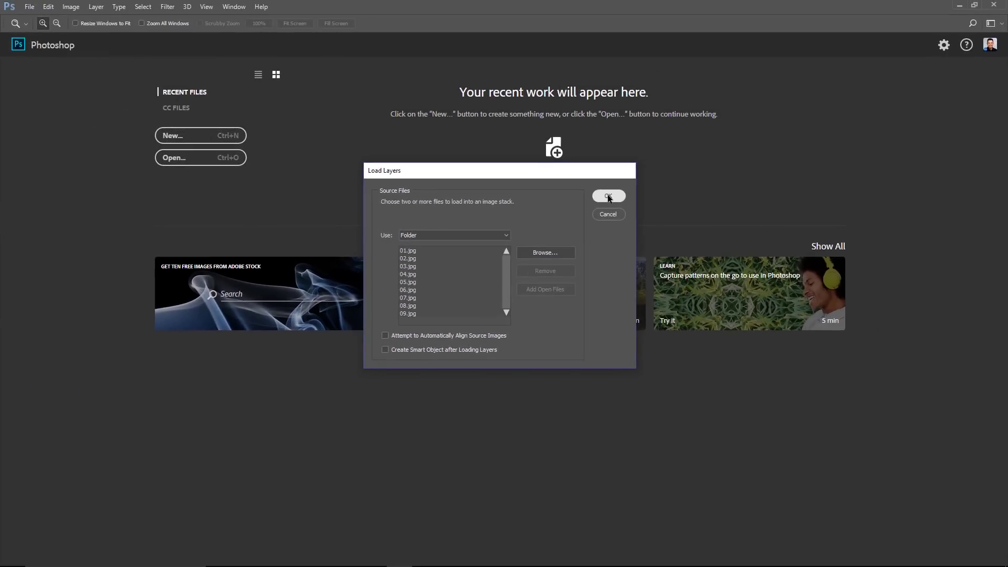
Load the nine photos as layers, then hide and reshow 01.jpg–04.jpg to compare frames.
{"action": "left_click", "coordinate": [607, 196]}
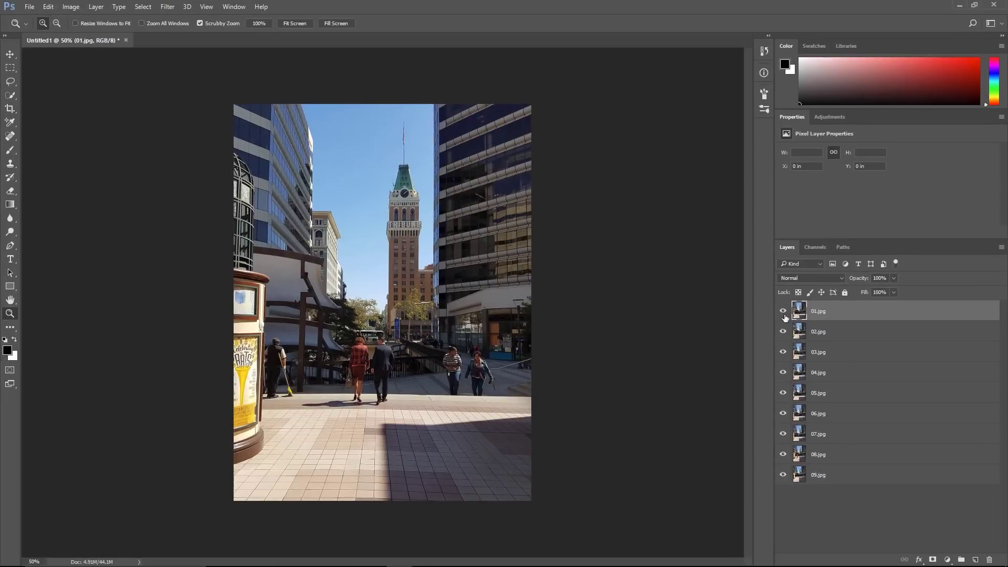
{"action": "left_click", "coordinate": [621, 127]}
{"action": "left_click", "coordinate": [783, 331]}
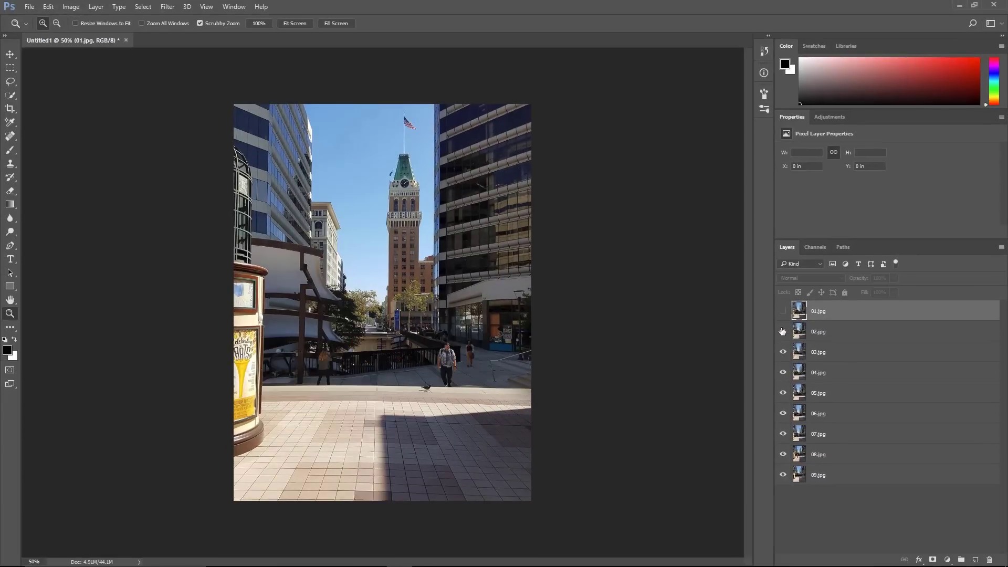
{"action": "left_click", "coordinate": [782, 351]}
{"action": "left_click", "coordinate": [783, 372]}
{"action": "left_click", "coordinate": [782, 373]}
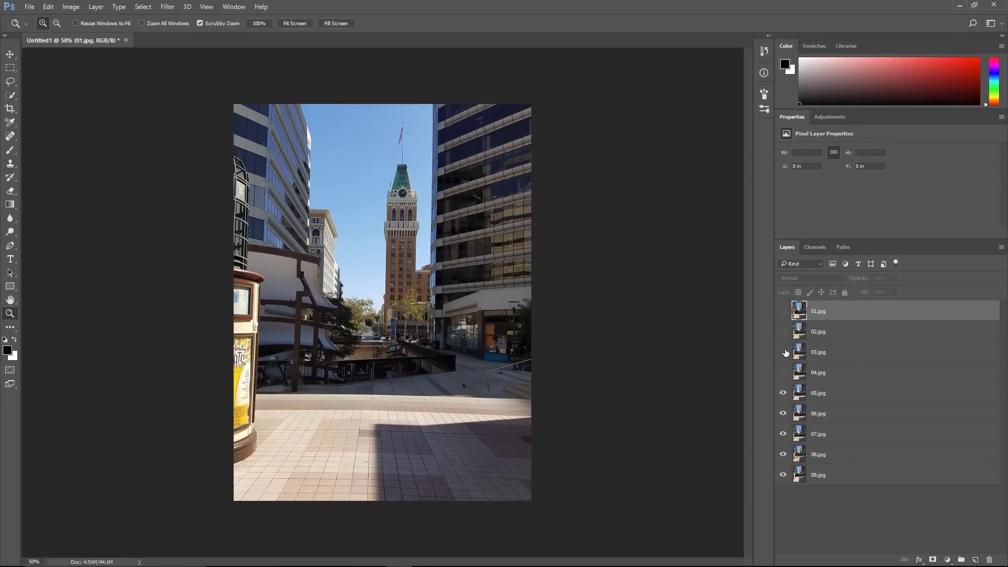
{"action": "left_click", "coordinate": [782, 352]}
{"action": "left_click", "coordinate": [782, 331]}
{"action": "left_click", "coordinate": [783, 311]}
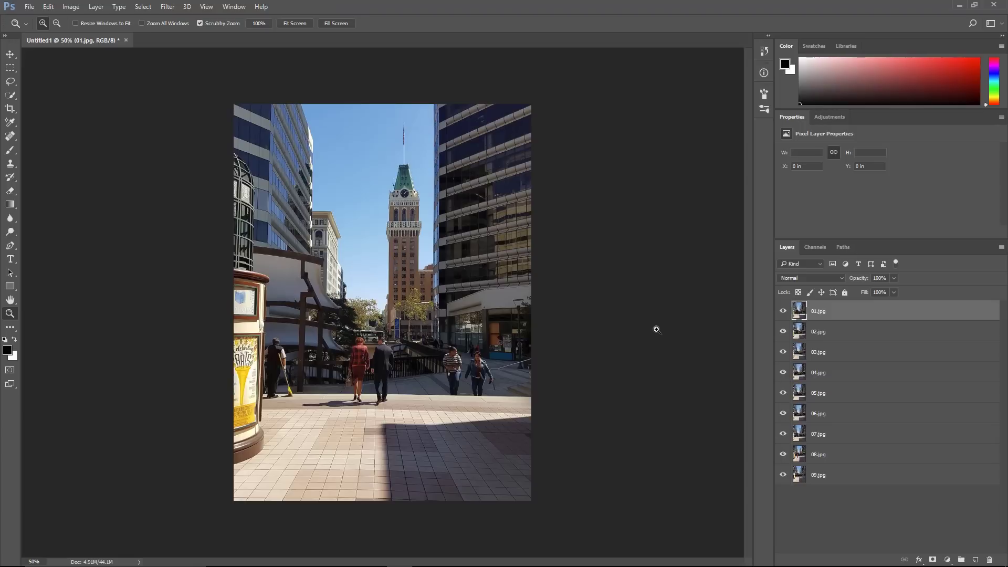
Compare frames again by hiding 01.jpg–03.jpg, then turn all layers back on.
{"action": "left_click", "coordinate": [783, 311]}
{"action": "left_click", "coordinate": [785, 331]}
{"action": "left_click", "coordinate": [783, 352]}
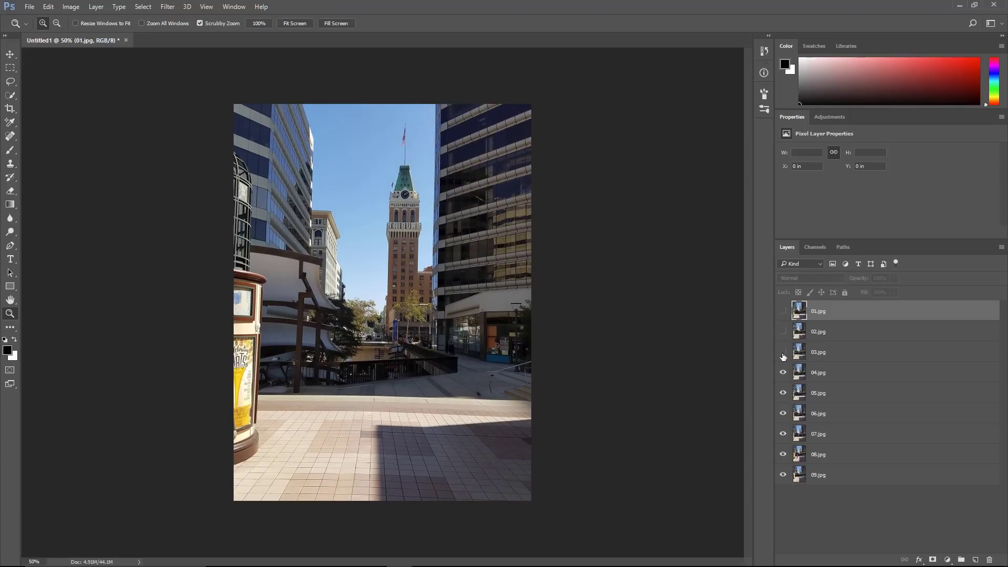
{"action": "left_click", "coordinate": [782, 353]}
{"action": "left_click", "coordinate": [782, 331]}
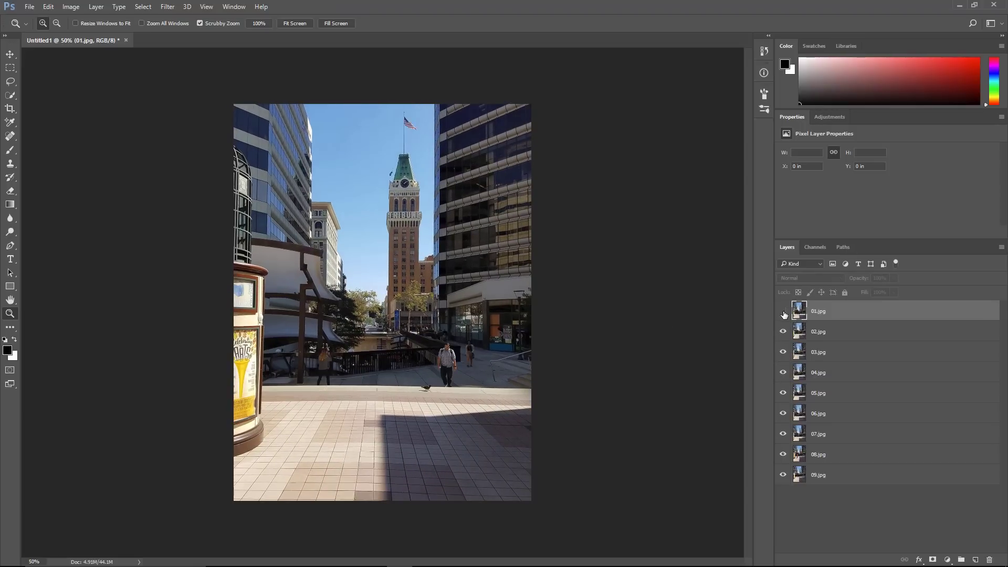
{"action": "left_click", "coordinate": [783, 312]}
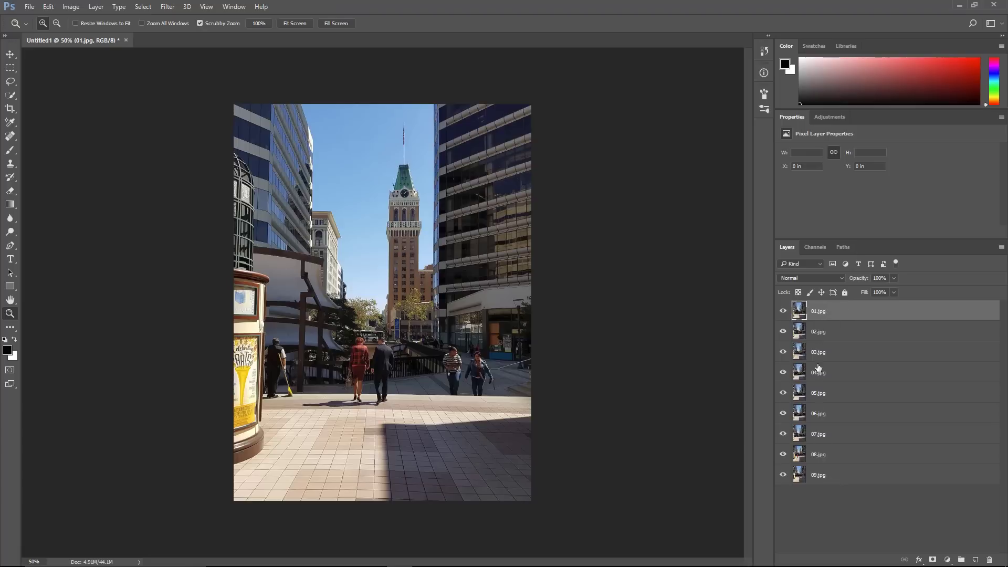
Select all nine photo layers and auto-align them using Auto projection.
{"action": "left_click", "coordinate": [851, 480], "text": "shift"}
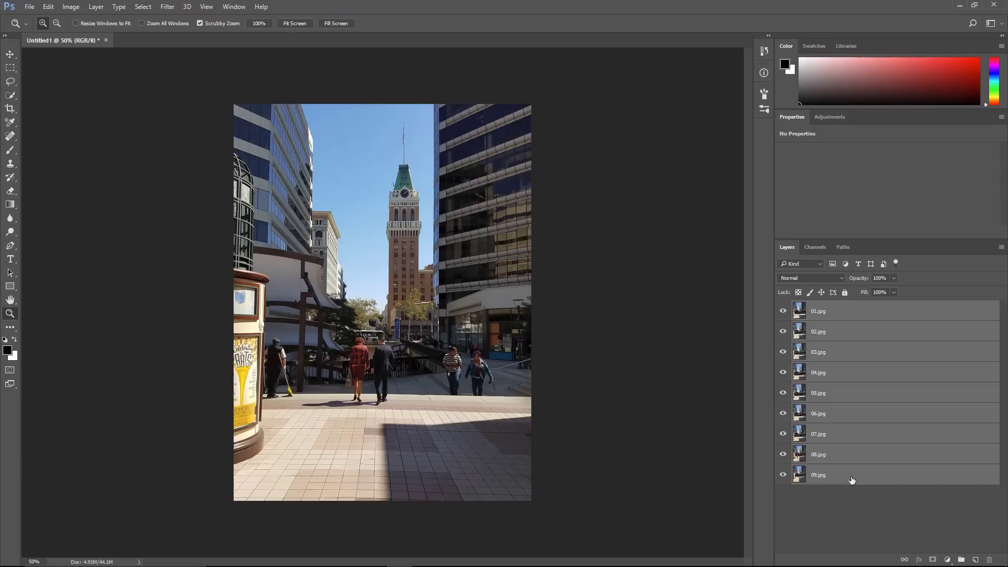
{"action": "left_click", "coordinate": [836, 315]}
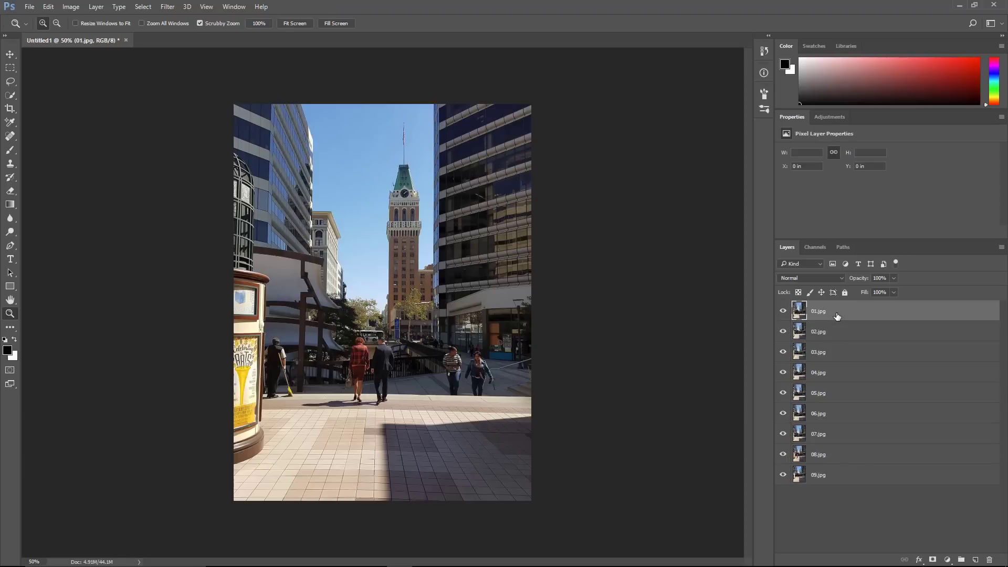
{"action": "key", "text": "ctrl+alt+a"}
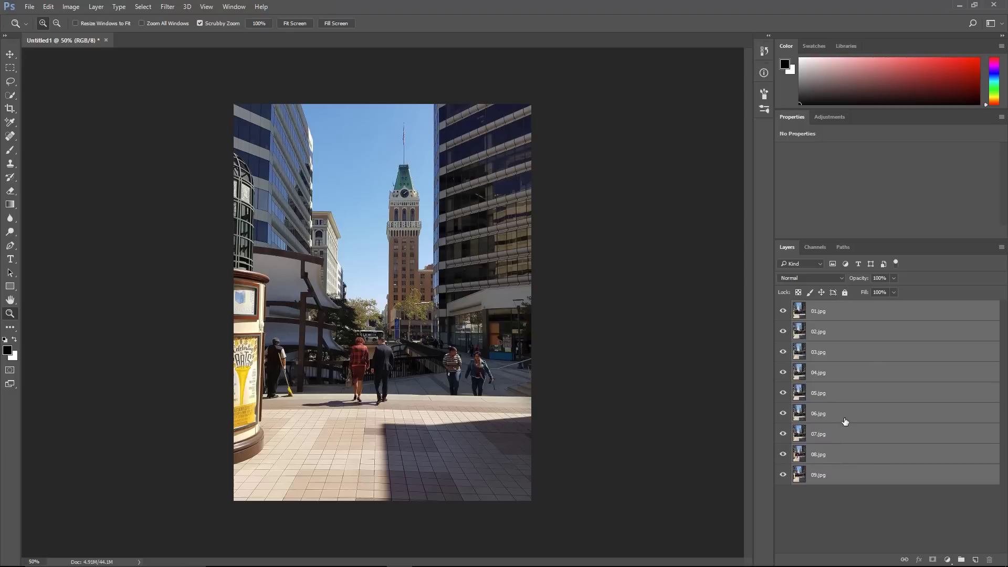
{"action": "left_click", "coordinate": [48, 7]}
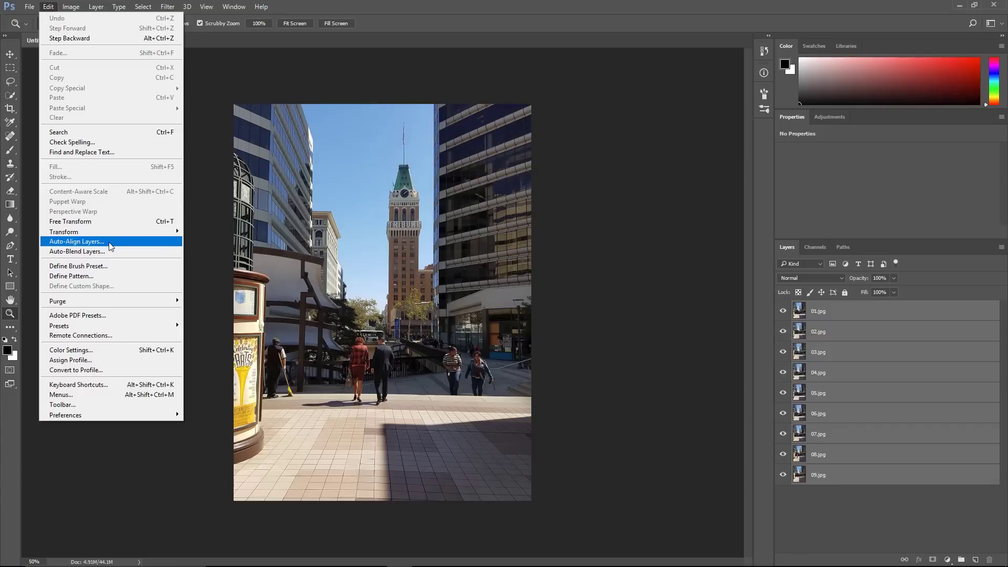
{"action": "left_click", "coordinate": [112, 245]}
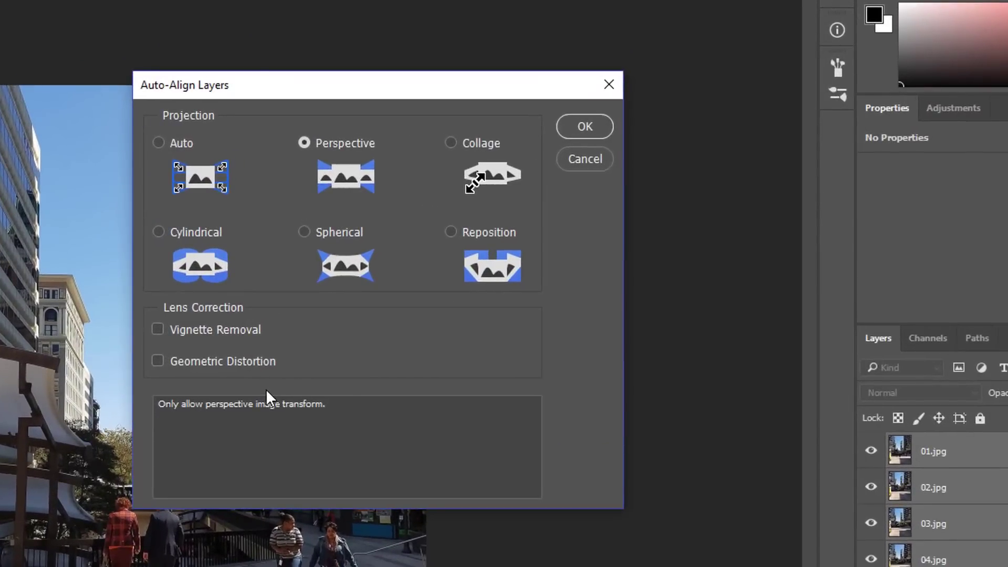
{"action": "left_click", "coordinate": [158, 142]}
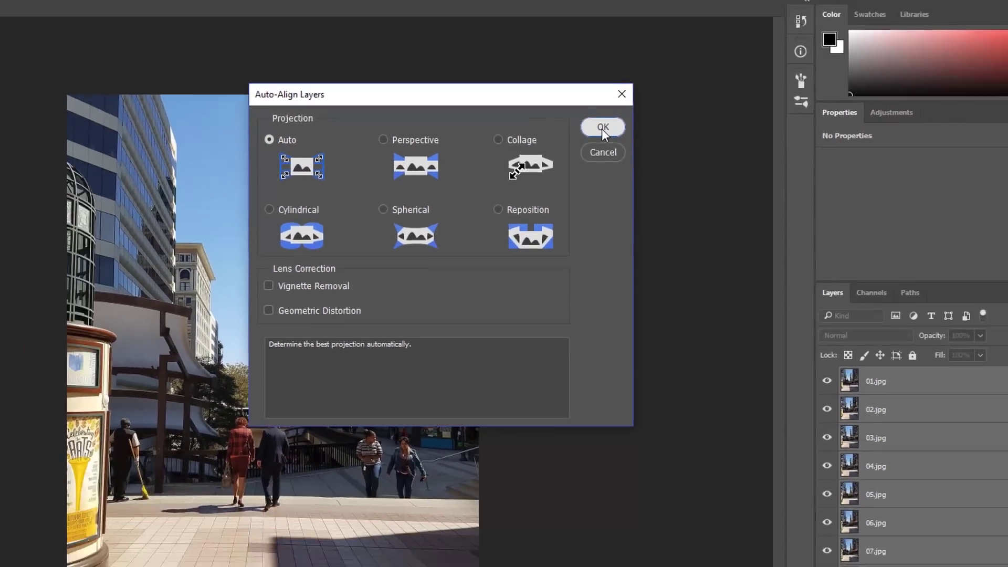
{"action": "left_click", "coordinate": [584, 128]}
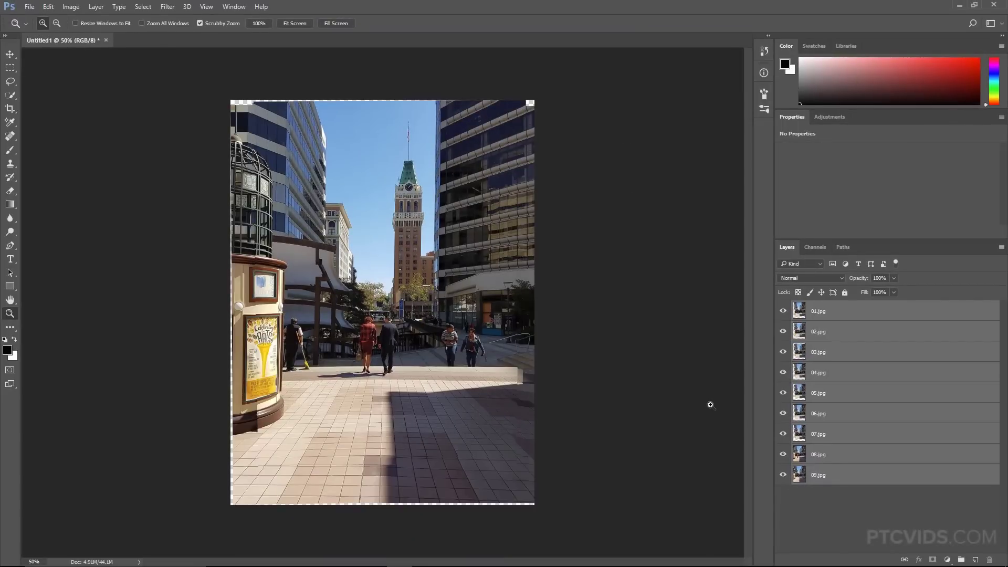
{"action": "left_click", "coordinate": [783, 311]}
{"action": "left_click", "coordinate": [783, 333]}
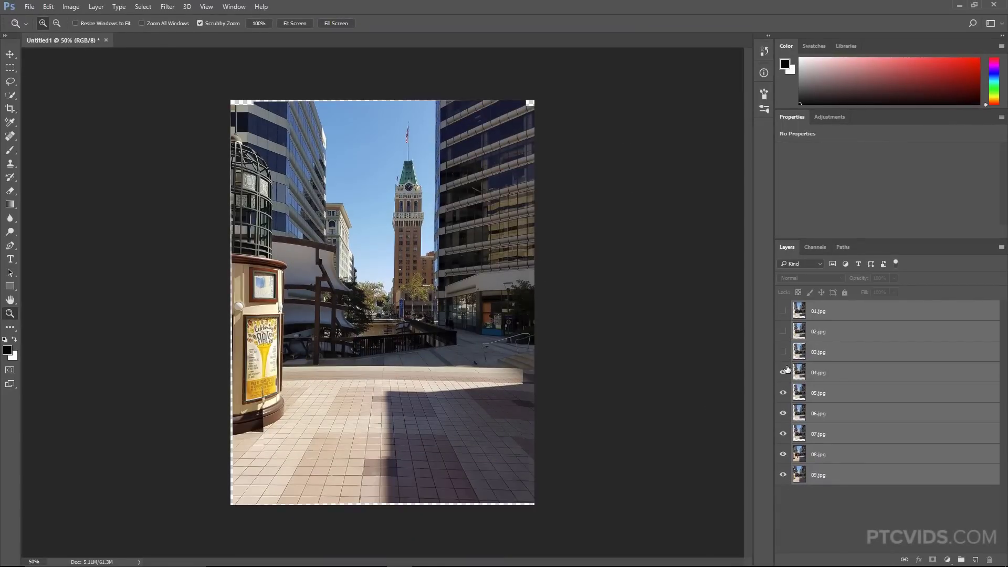
{"action": "left_click", "coordinate": [783, 331]}
{"action": "left_click", "coordinate": [783, 312]}
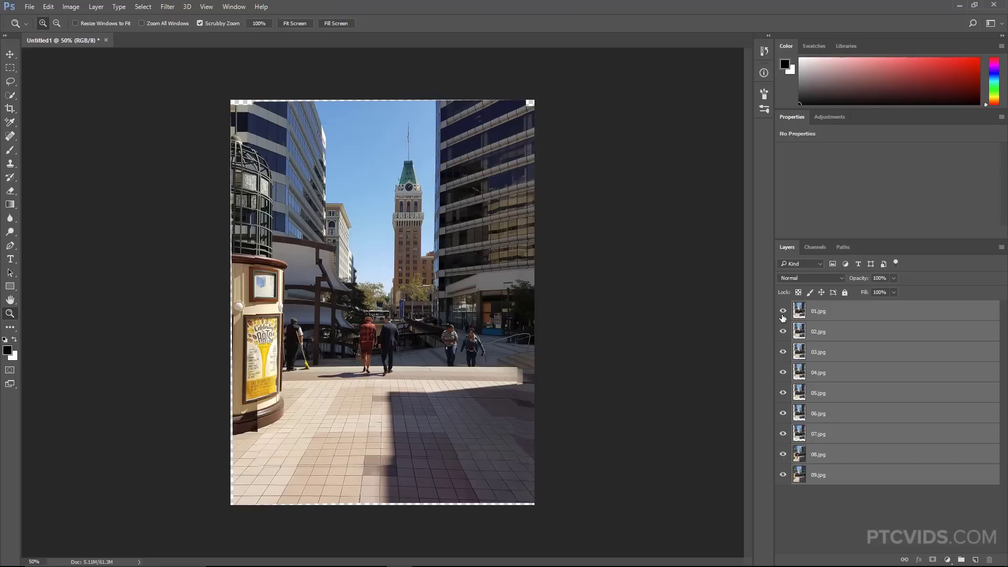
{"action": "left_click", "coordinate": [529, 398]}
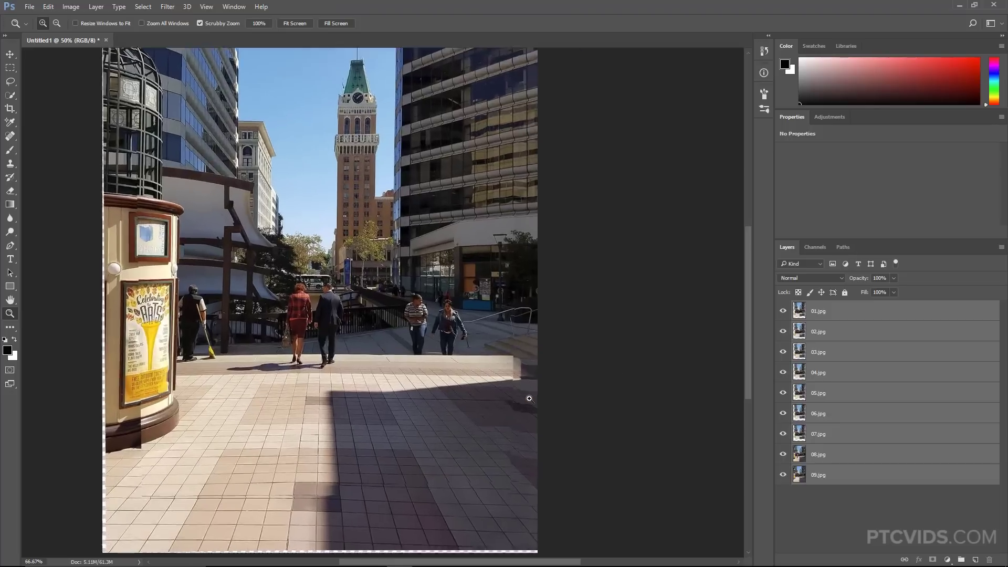
{"action": "left_click", "coordinate": [529, 399]}
{"action": "left_click", "coordinate": [529, 399]}
{"action": "left_click", "coordinate": [527, 402]}
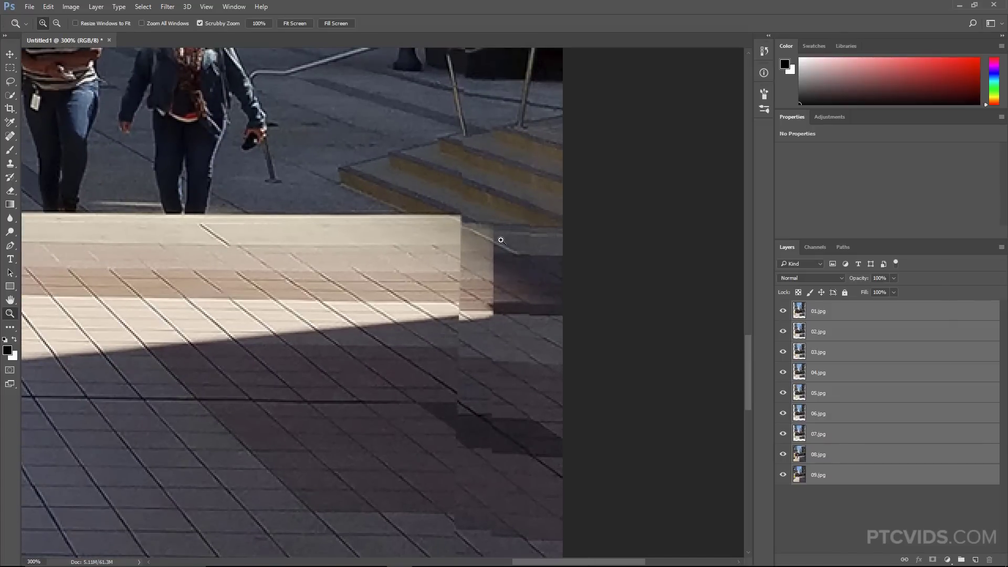
{"action": "right_click", "coordinate": [407, 254]}
{"action": "left_click", "coordinate": [428, 263]}
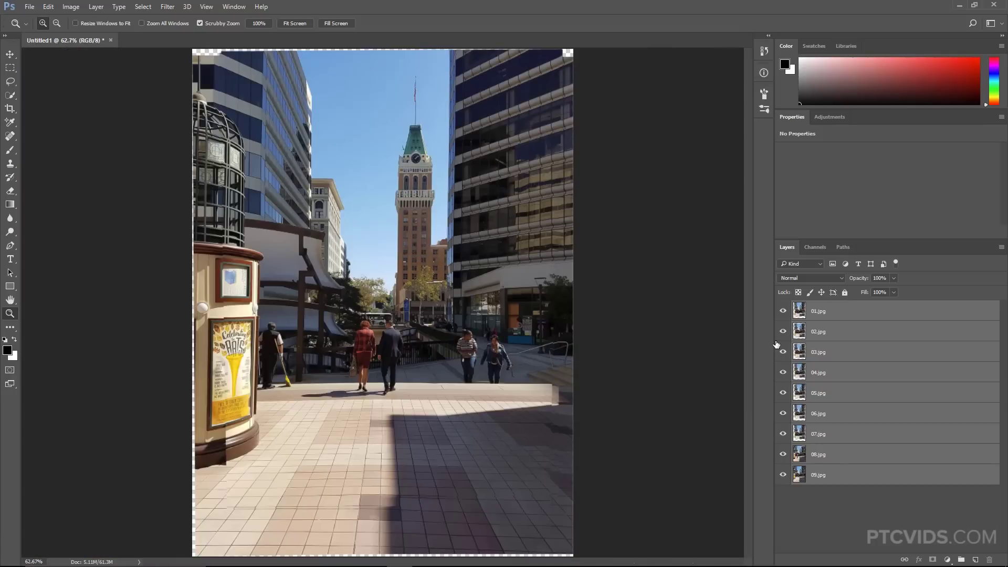
{"action": "left_click", "coordinate": [838, 317]}
{"action": "key", "text": "ctrl+alt+a"}
Convert the nine layers into a 01.jpg smart object, inspect its contents, then close 01.jpg.psb.
{"action": "right_click", "coordinate": [881, 376]}
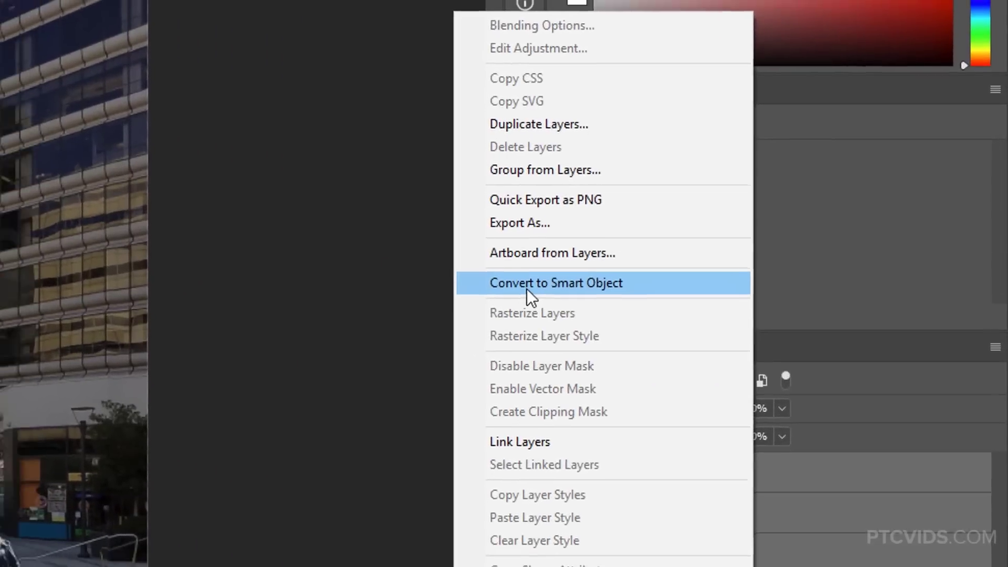
{"action": "left_click", "coordinate": [520, 290]}
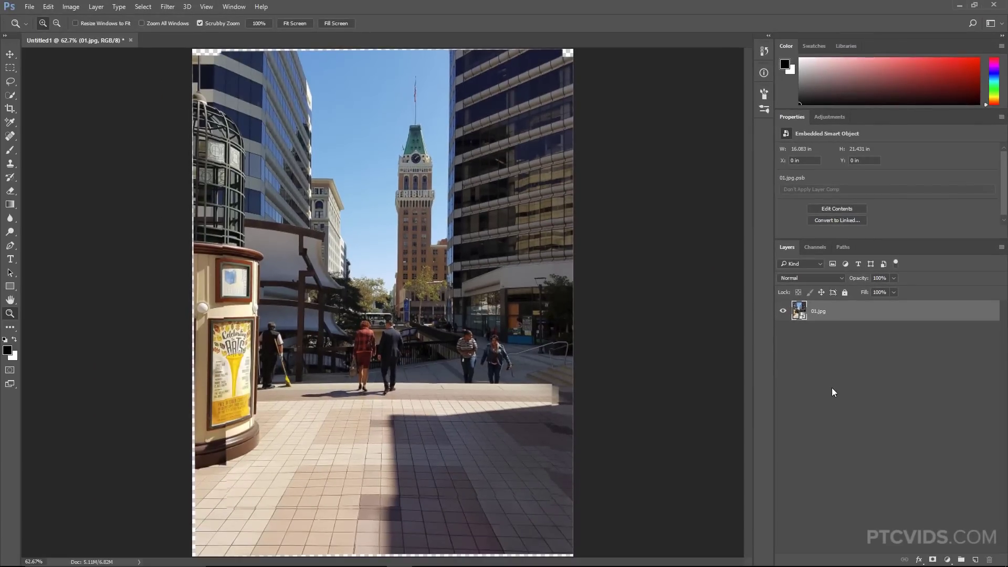
{"action": "double_click", "coordinate": [799, 311]}
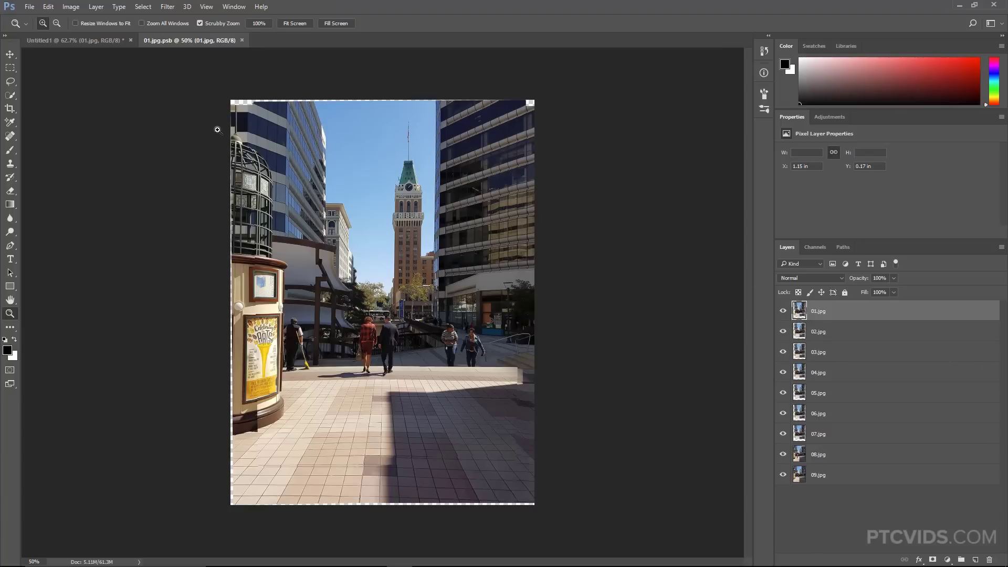
{"action": "left_click", "coordinate": [242, 41]}
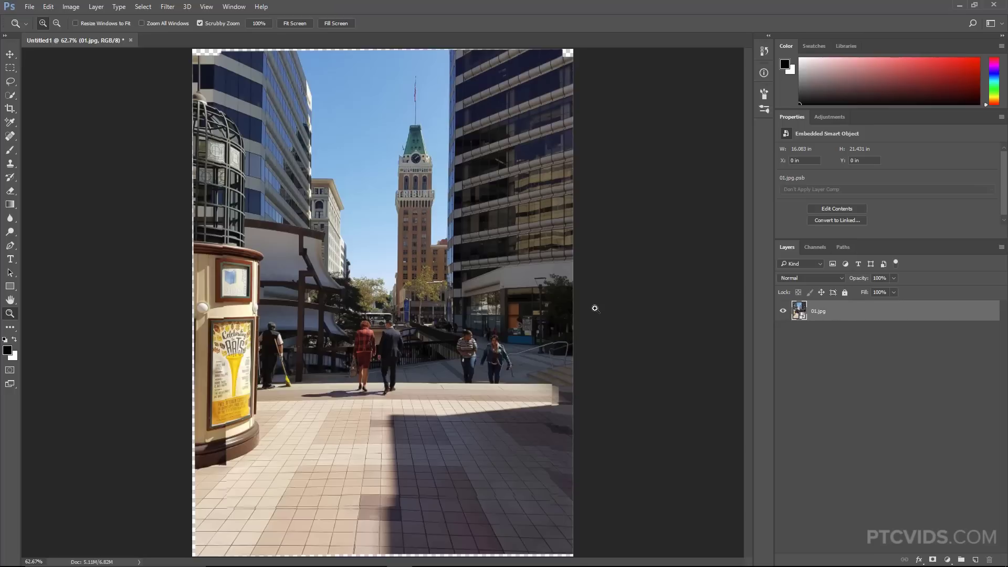
Set the smart object's Stack Mode to Median to remove the pedestrians.
{"action": "left_click", "coordinate": [91, 10]}
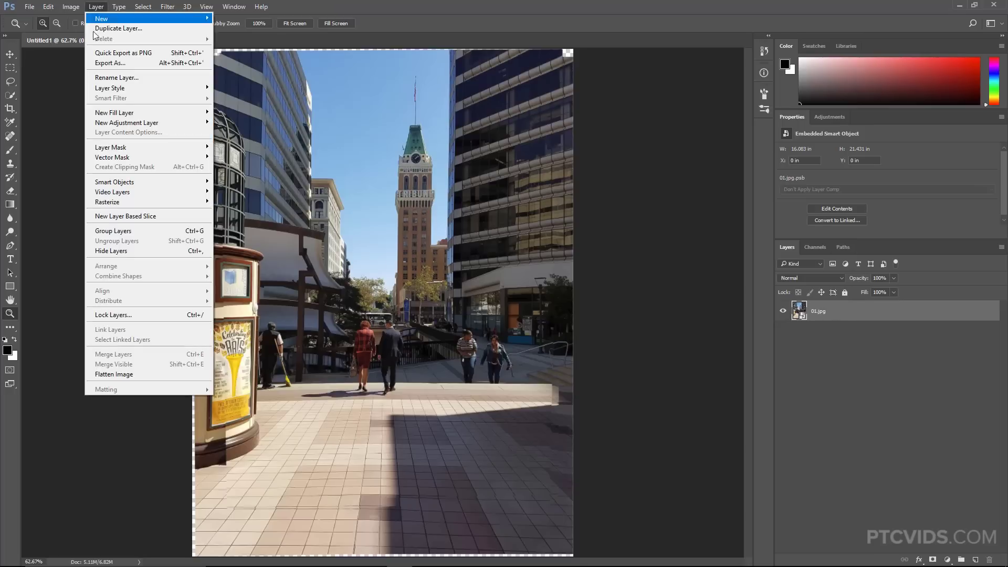
{"action": "mouse_move", "coordinate": [146, 183]}
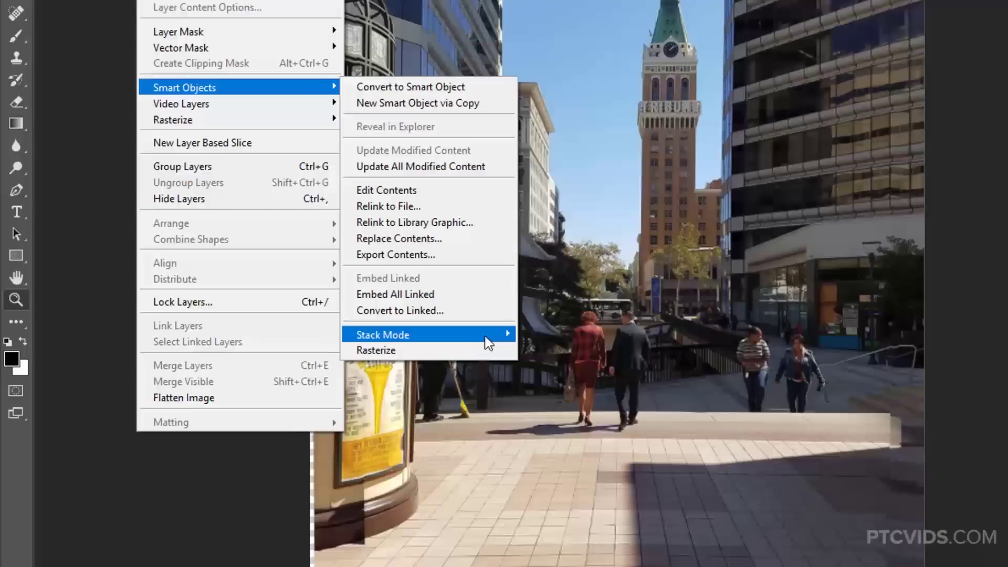
{"action": "mouse_move", "coordinate": [302, 339]}
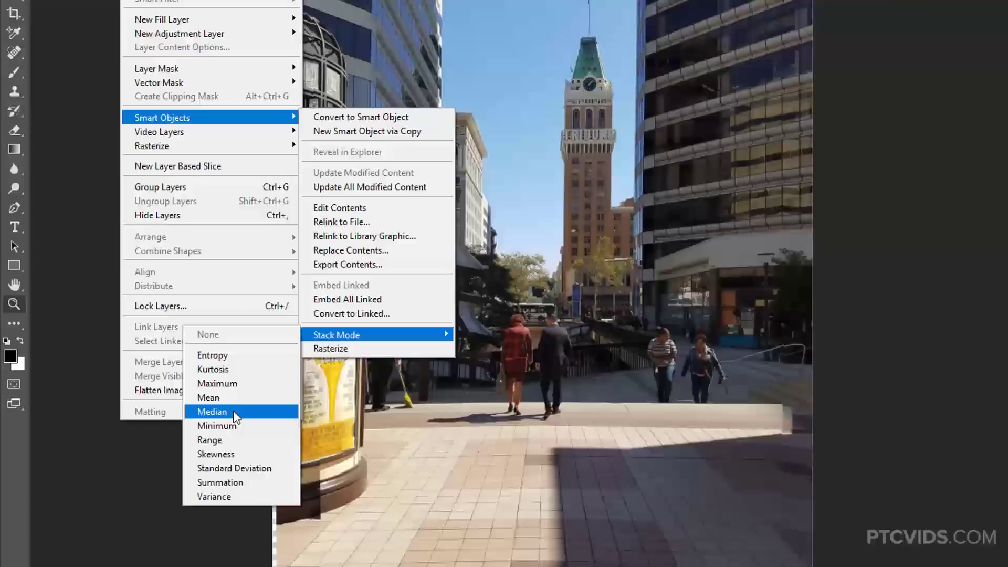
{"action": "left_click", "coordinate": [266, 421]}
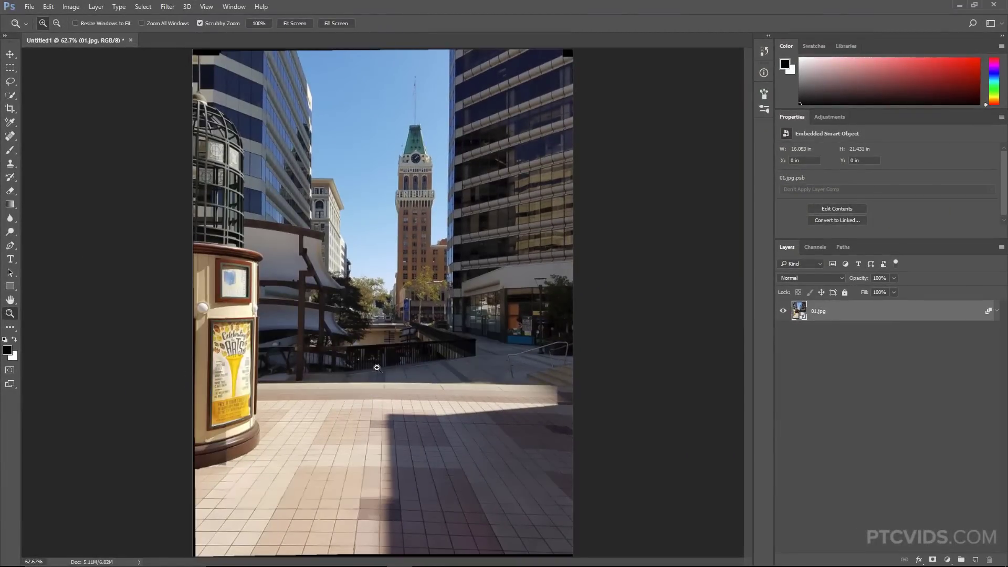
{"action": "left_click", "coordinate": [395, 321]}
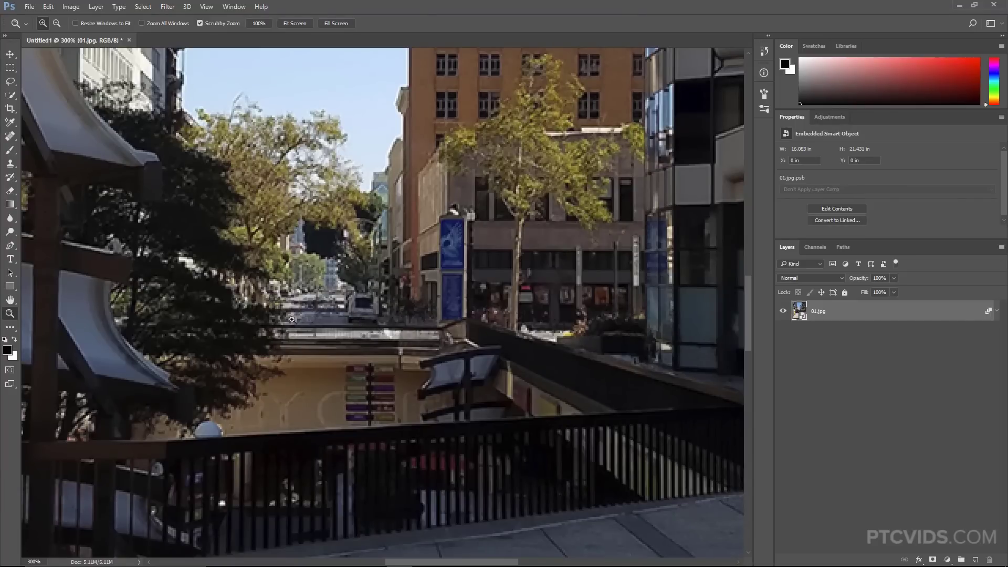
{"action": "left_click", "coordinate": [380, 314], "text": "alt"}
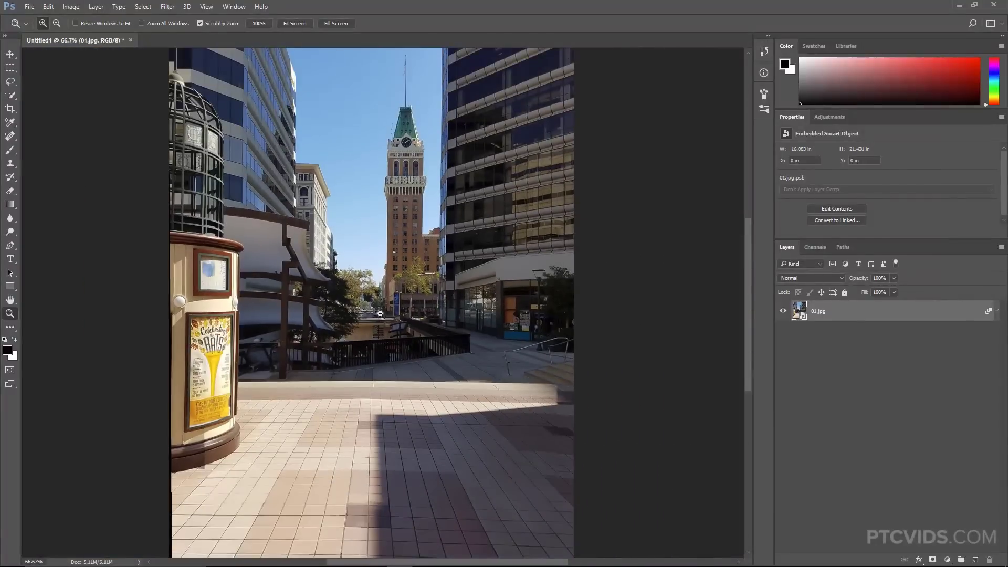
{"action": "left_click", "coordinate": [557, 398]}
{"action": "left_click", "coordinate": [557, 398]}
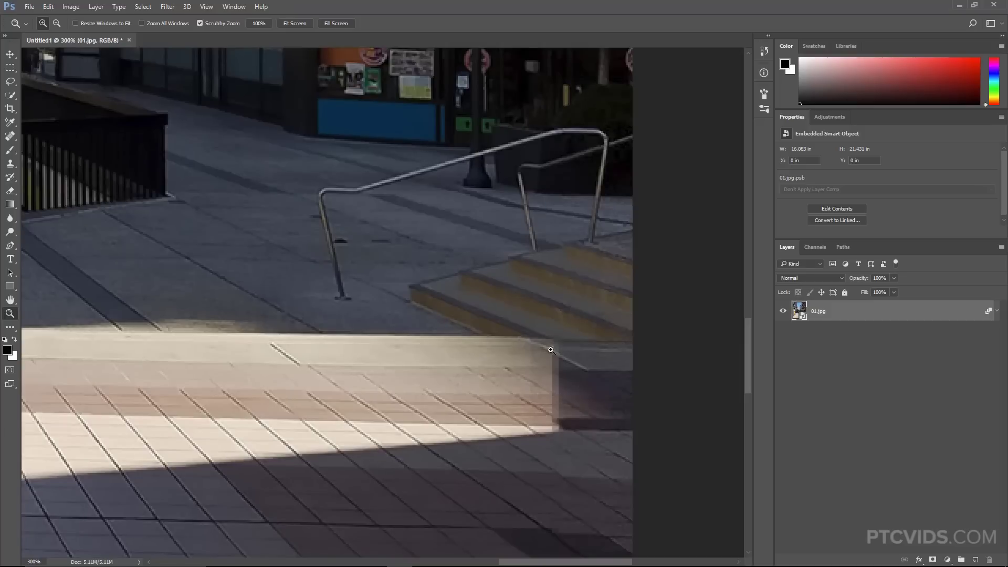
{"action": "left_click", "coordinate": [300, 378], "text": "alt"}
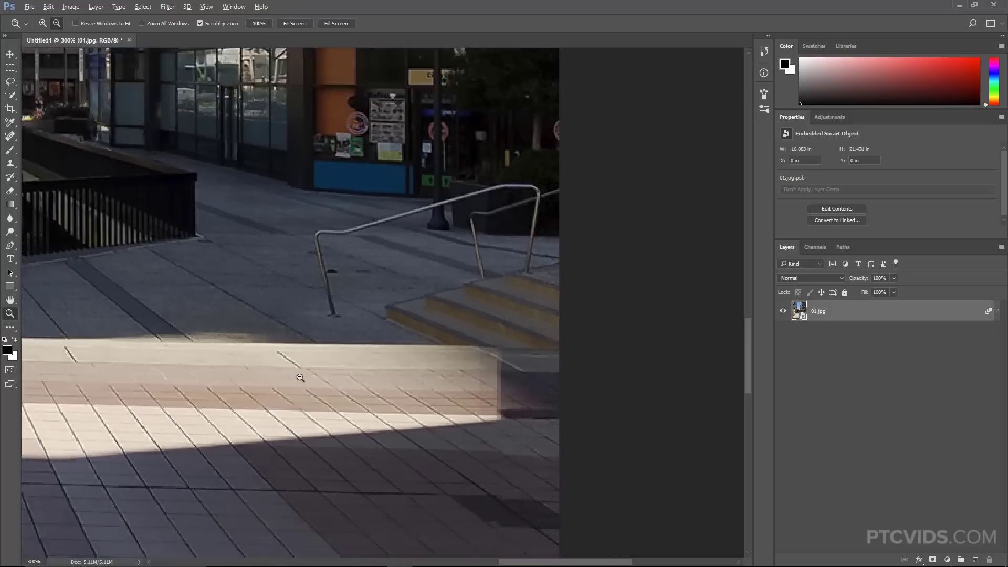
{"action": "left_click", "coordinate": [294, 367]}
{"action": "right_click", "coordinate": [334, 379]}
{"action": "left_click", "coordinate": [359, 385]}
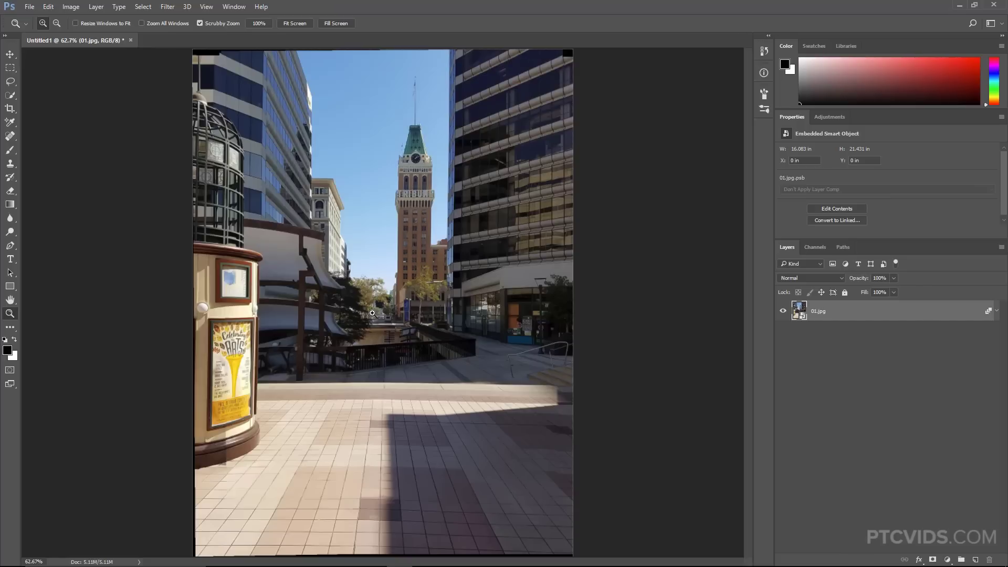
Open Image Statistics with Use set to Folder, sourcing the stacking folder's nine photos.
{"action": "left_click", "coordinate": [31, 7]}
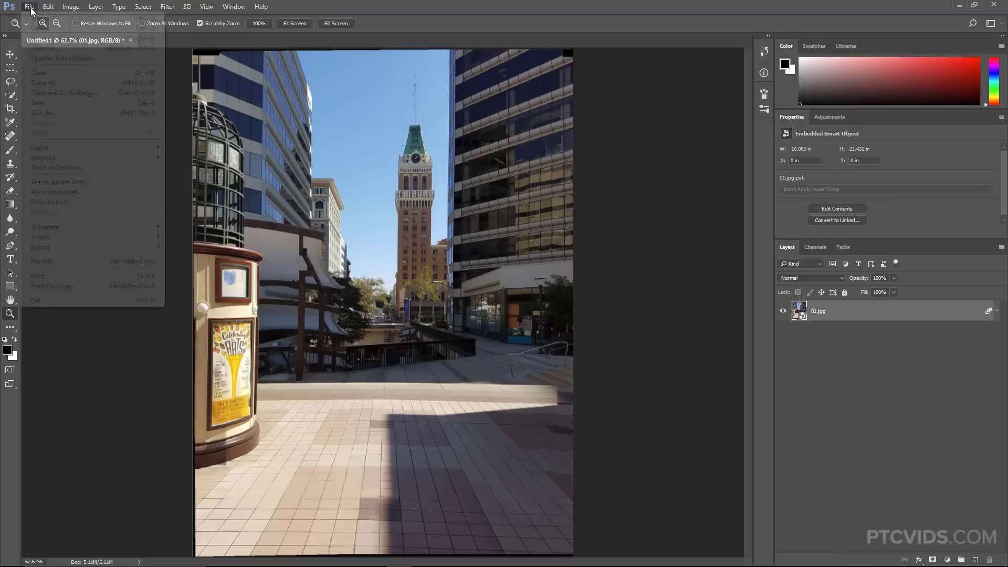
{"action": "mouse_move", "coordinate": [136, 238]}
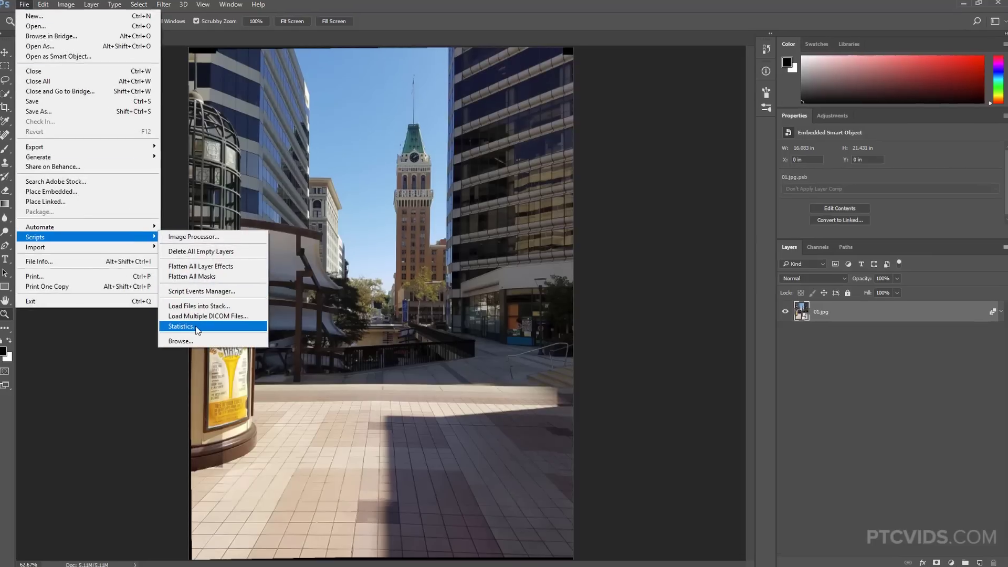
{"action": "left_click", "coordinate": [184, 325]}
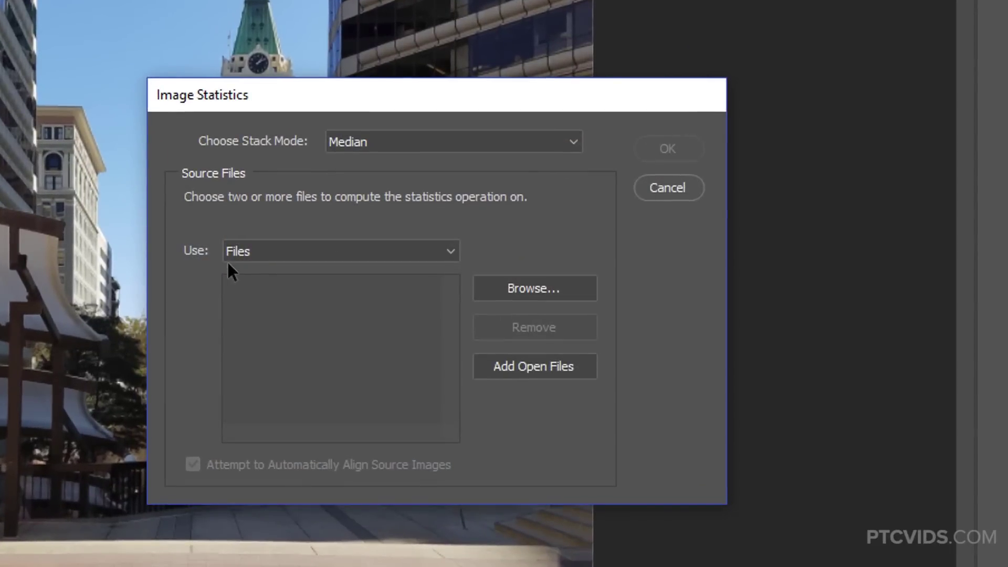
{"action": "left_click", "coordinate": [298, 251]}
{"action": "left_click", "coordinate": [271, 292]}
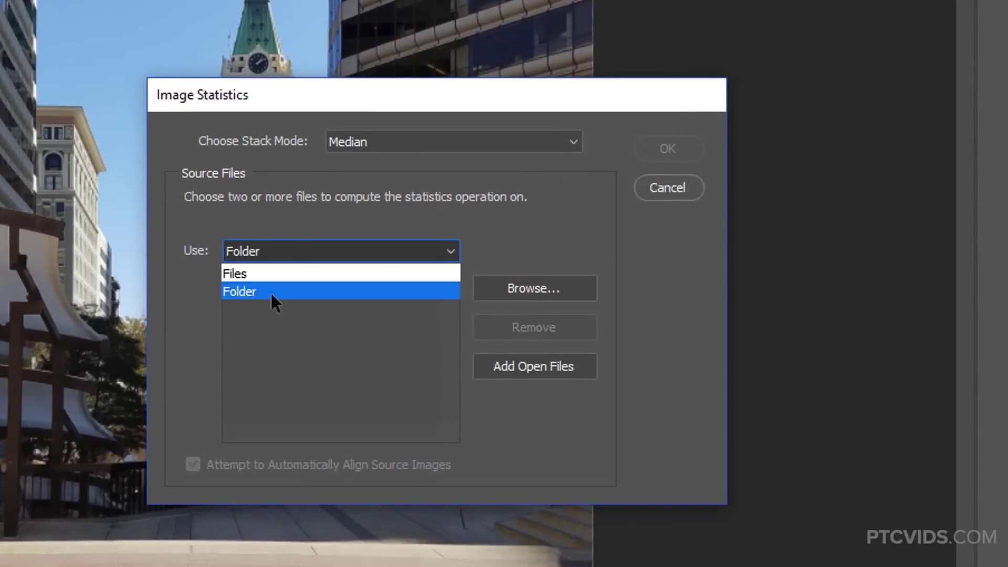
{"action": "left_click", "coordinate": [544, 291]}
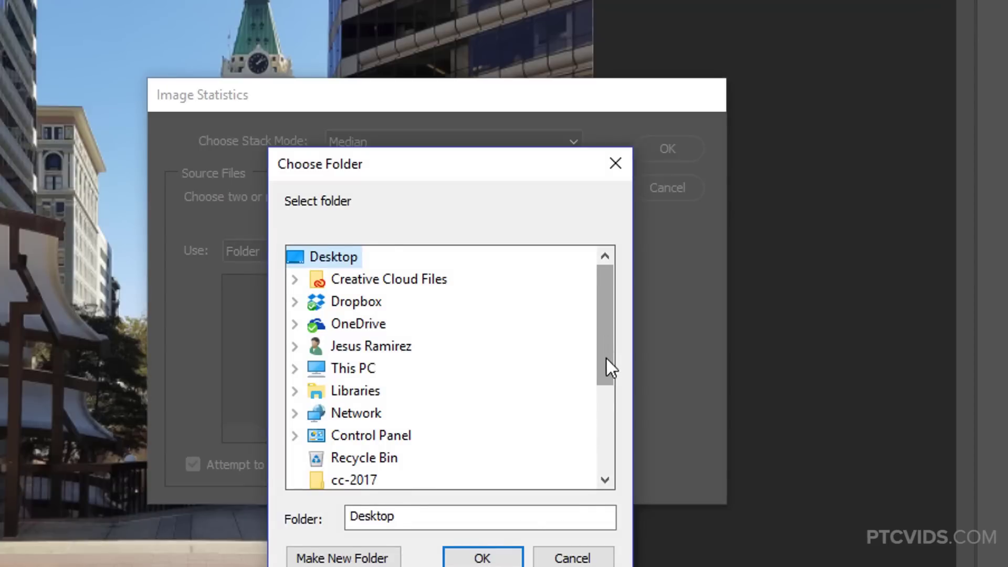
{"action": "left_click_drag", "start_coordinate": [606, 358], "coordinate": [606, 394]}
{"action": "left_click", "coordinate": [296, 459]}
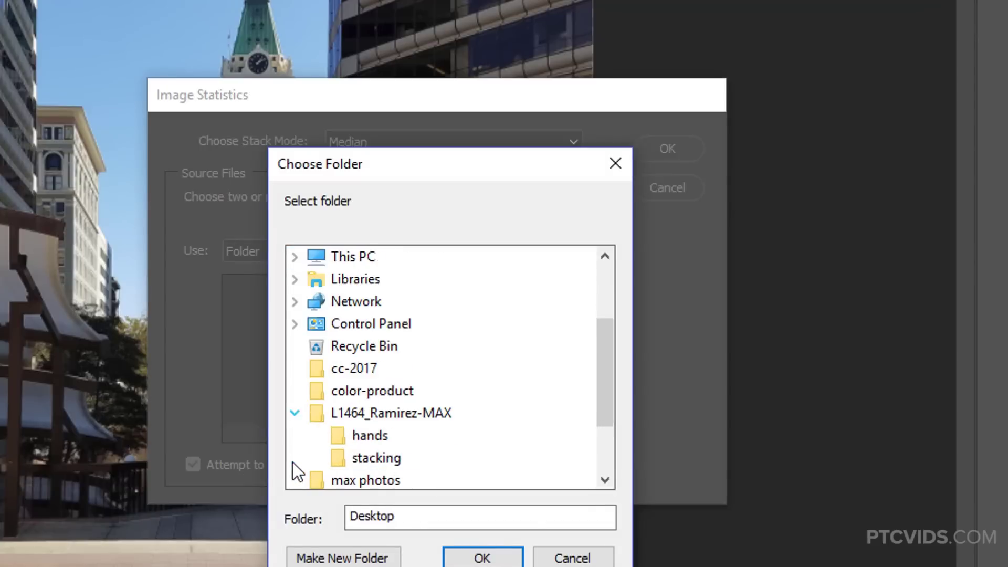
{"action": "left_click", "coordinate": [357, 459]}
{"action": "left_click", "coordinate": [481, 558]}
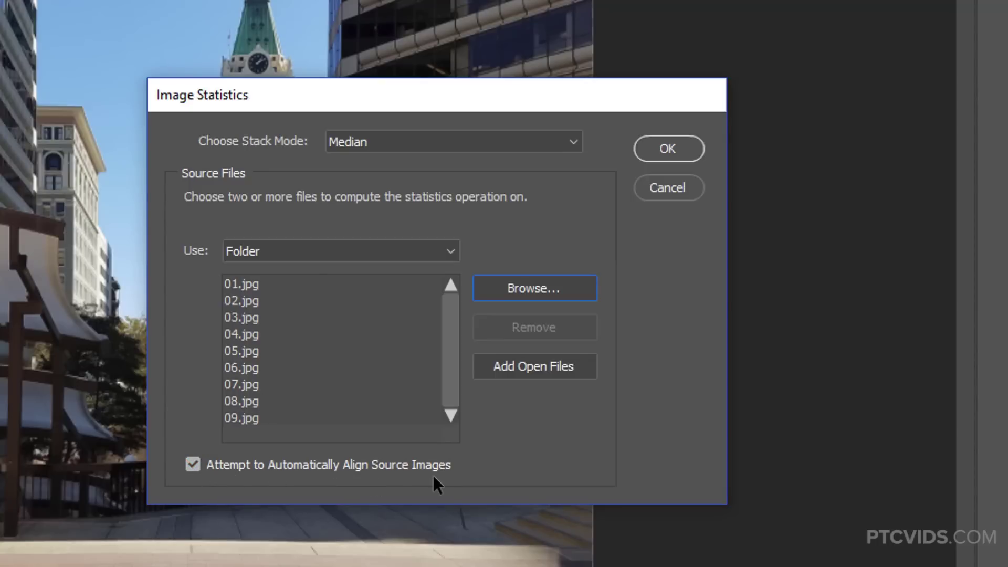
Keep Median as the stack mode and run the statistics stack.
{"action": "left_click", "coordinate": [367, 147]}
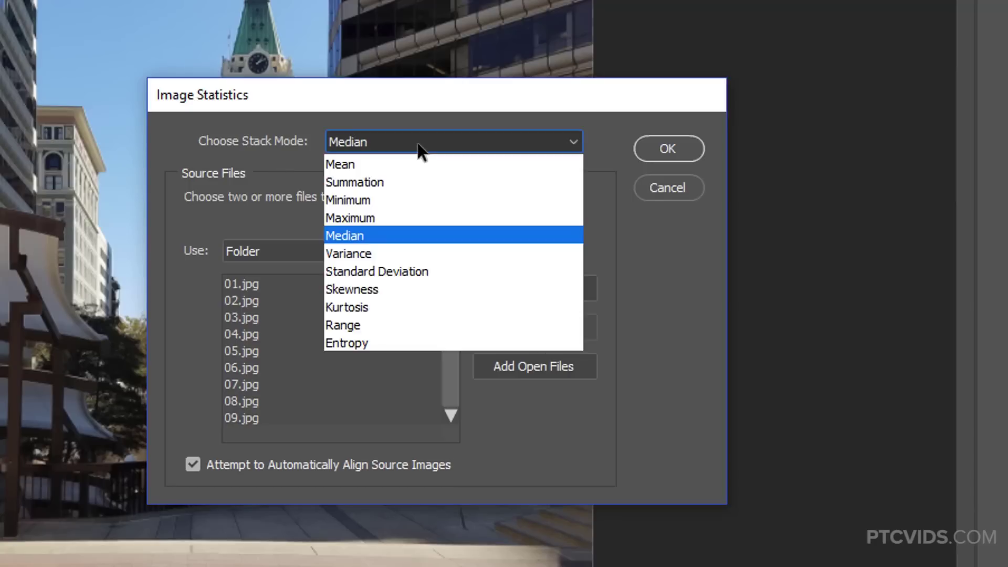
{"action": "left_click", "coordinate": [401, 238]}
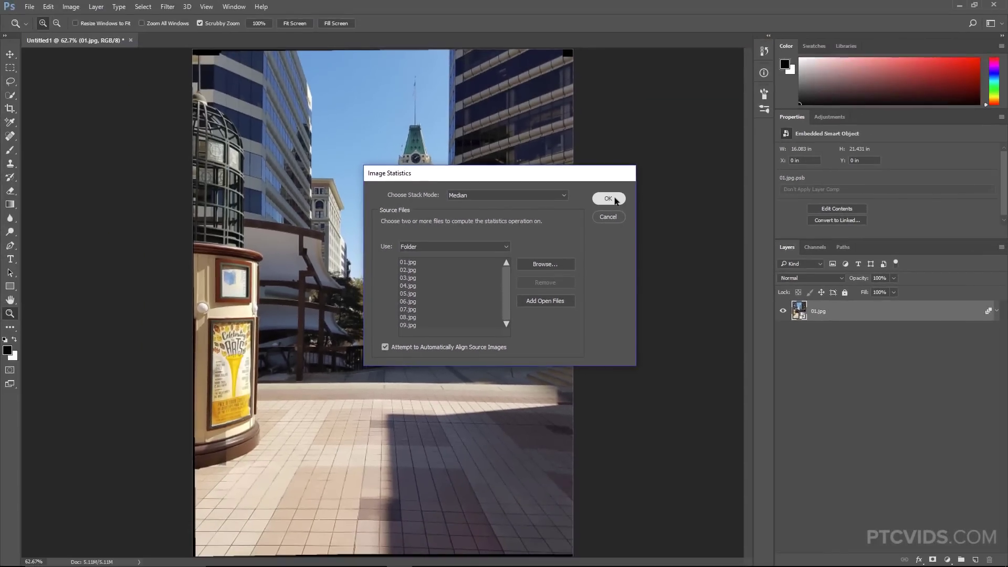
{"action": "left_click", "coordinate": [681, 147]}
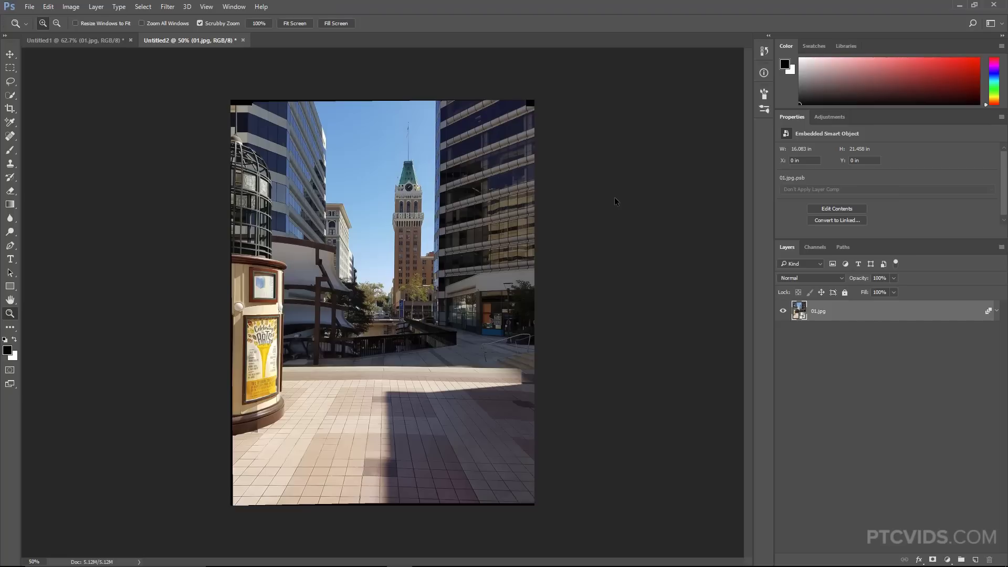
Compare Untitled1 with Untitled2, fit Untitled2 to the screen, then close Untitled2.
{"action": "left_click", "coordinate": [112, 41]}
{"action": "left_click", "coordinate": [170, 43]}
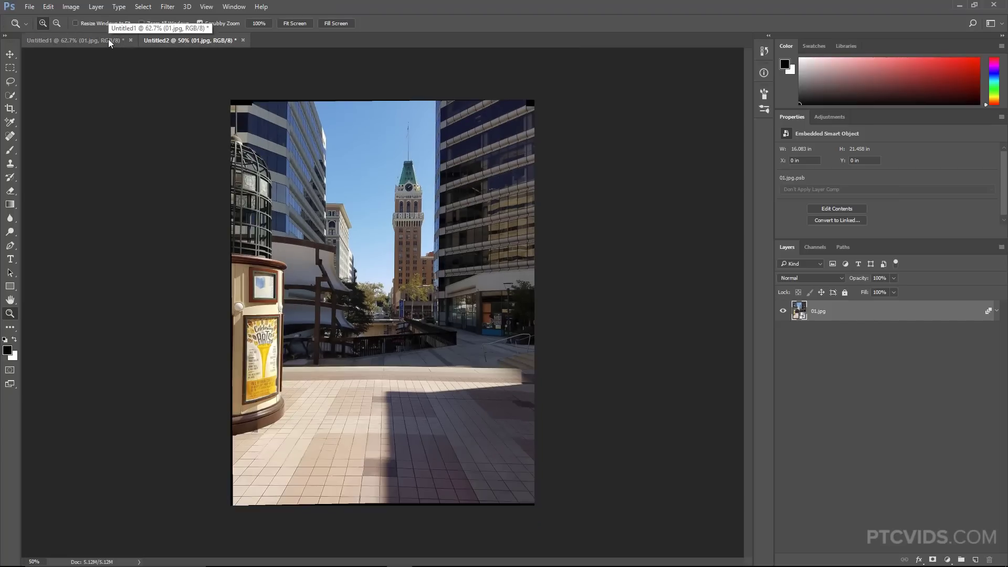
{"action": "right_click", "coordinate": [334, 219]}
{"action": "left_click", "coordinate": [347, 224]}
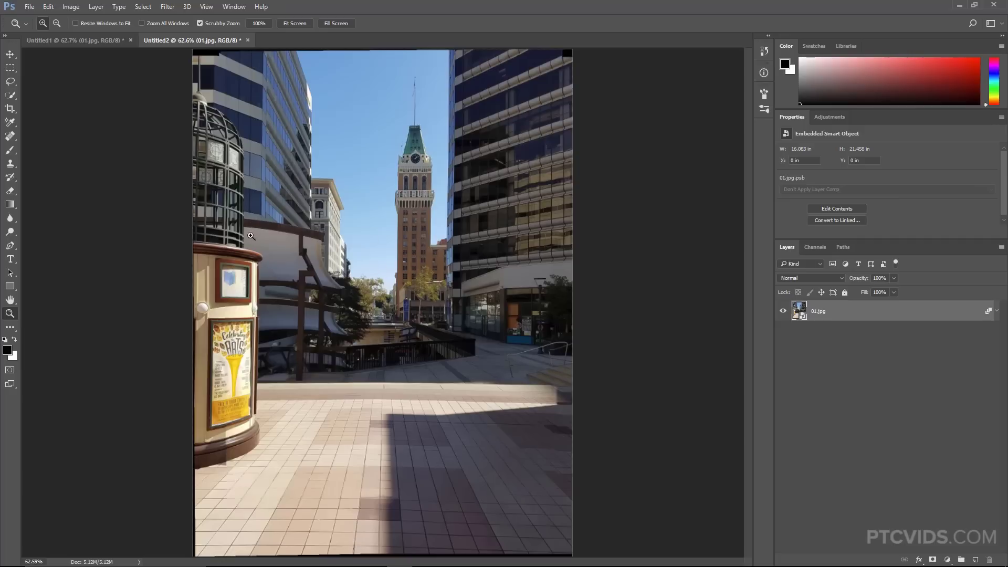
{"action": "left_click", "coordinate": [250, 41]}
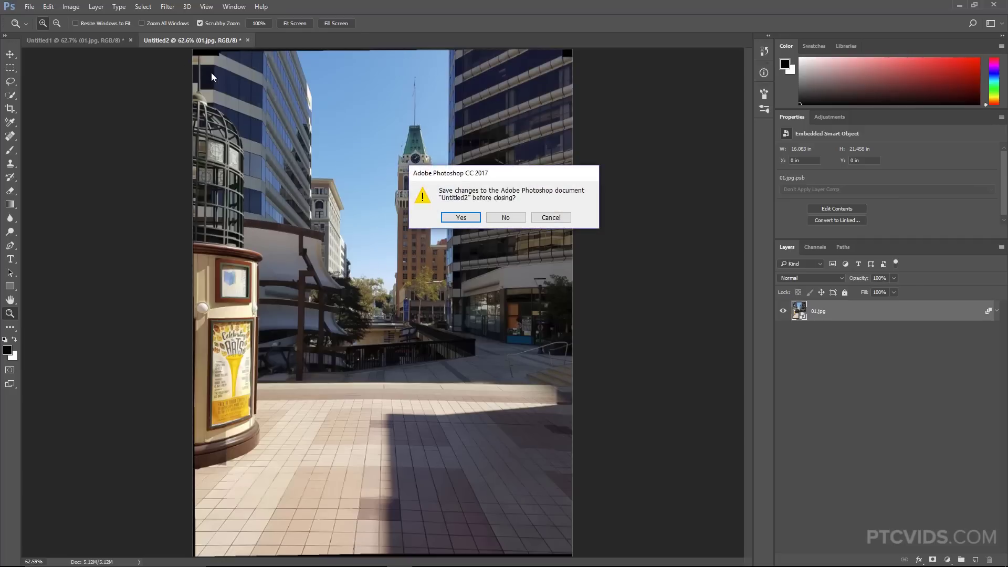
Discard Untitled2 without saving, then zoom in on the flagpole and back out to 100%.
{"action": "left_click", "coordinate": [515, 217]}
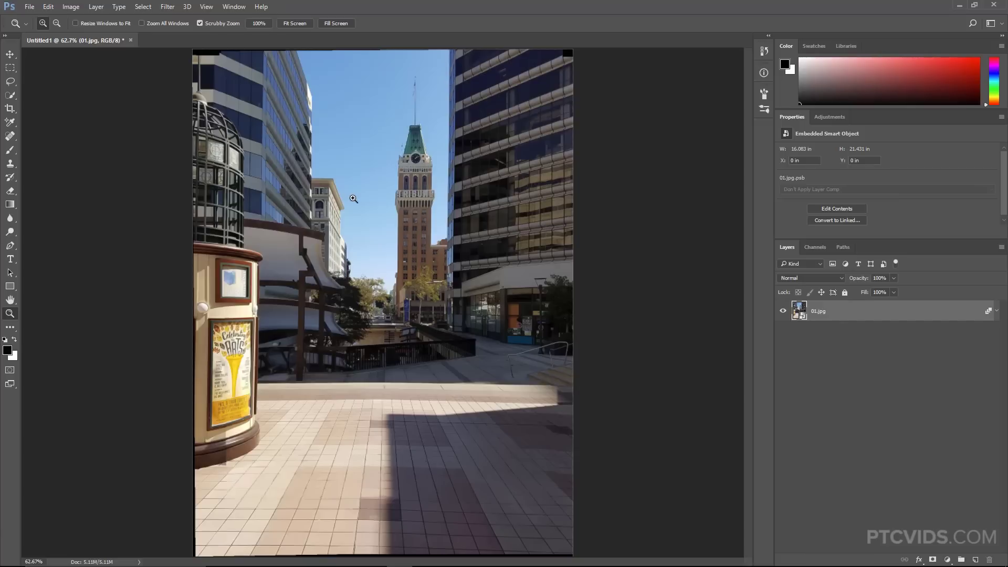
{"action": "left_click", "coordinate": [412, 100]}
{"action": "scroll", "coordinate": [412, 152], "scroll_direction": "up", "scroll_amount": 3}
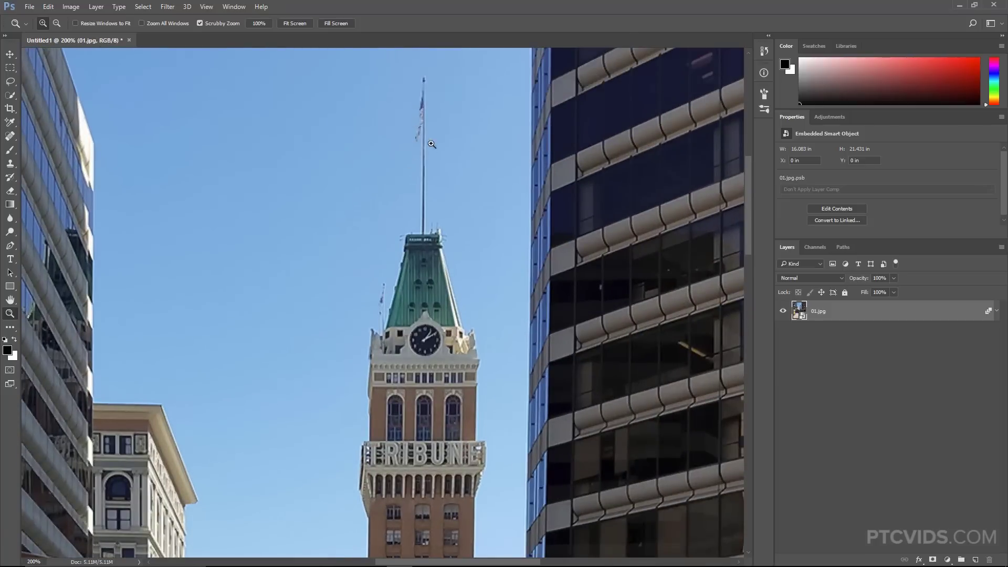
{"action": "left_click", "coordinate": [432, 120]}
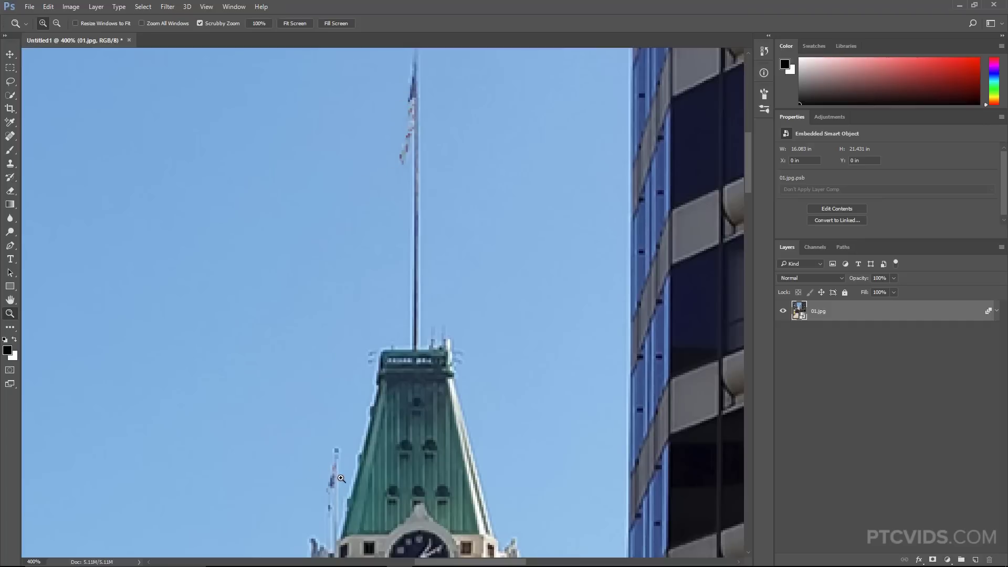
{"action": "key", "text": "alt"}
{"action": "left_click", "coordinate": [329, 389], "text": "alt"}
{"action": "left_click", "coordinate": [329, 388], "text": "alt"}
{"action": "left_click_drag", "start_coordinate": [285, 459], "coordinate": [342, 266]}
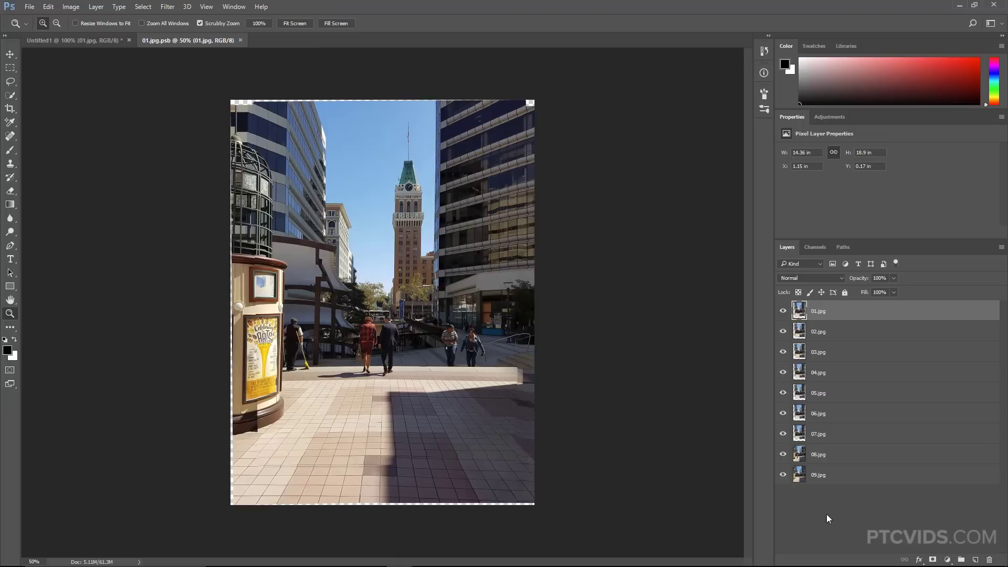
Hide 01.jpg in 01.jpg.psb to reveal 02.jpg's complete flag, and select layer 02.jpg.
{"action": "left_click", "coordinate": [782, 313]}
{"action": "left_click", "coordinate": [783, 331]}
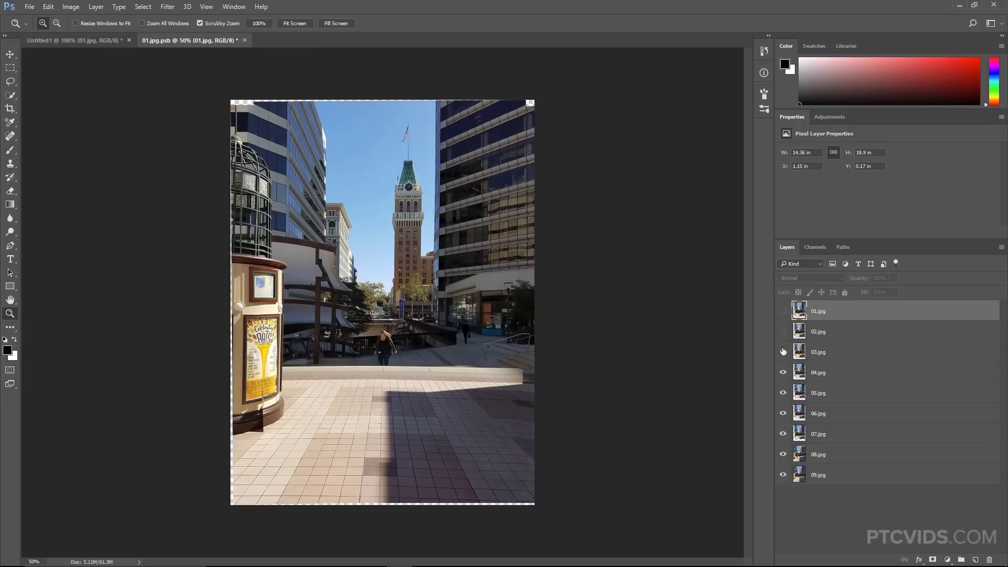
{"action": "left_click", "coordinate": [782, 353]}
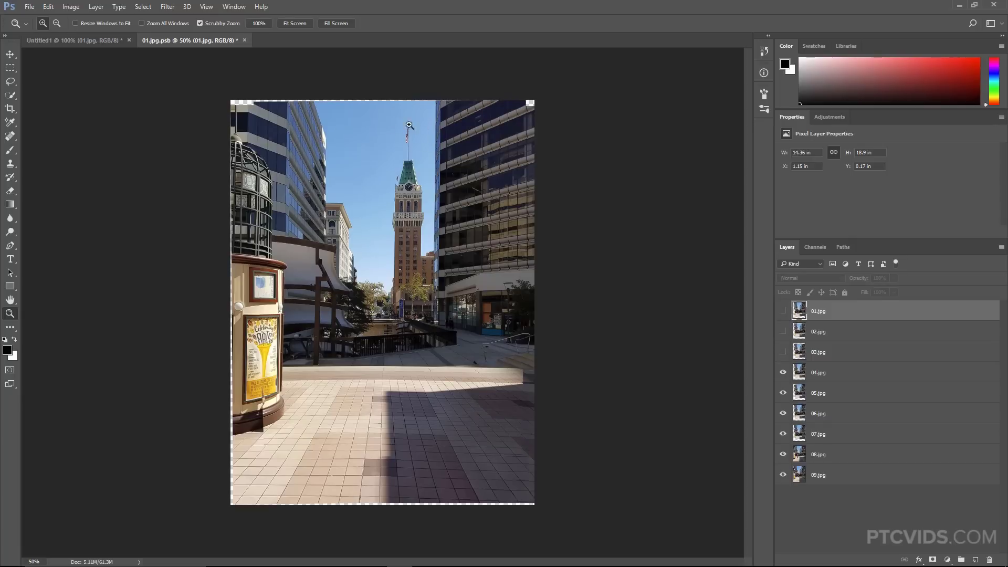
{"action": "left_click", "coordinate": [783, 352]}
{"action": "left_click", "coordinate": [782, 331]}
{"action": "left_click", "coordinate": [813, 334]}
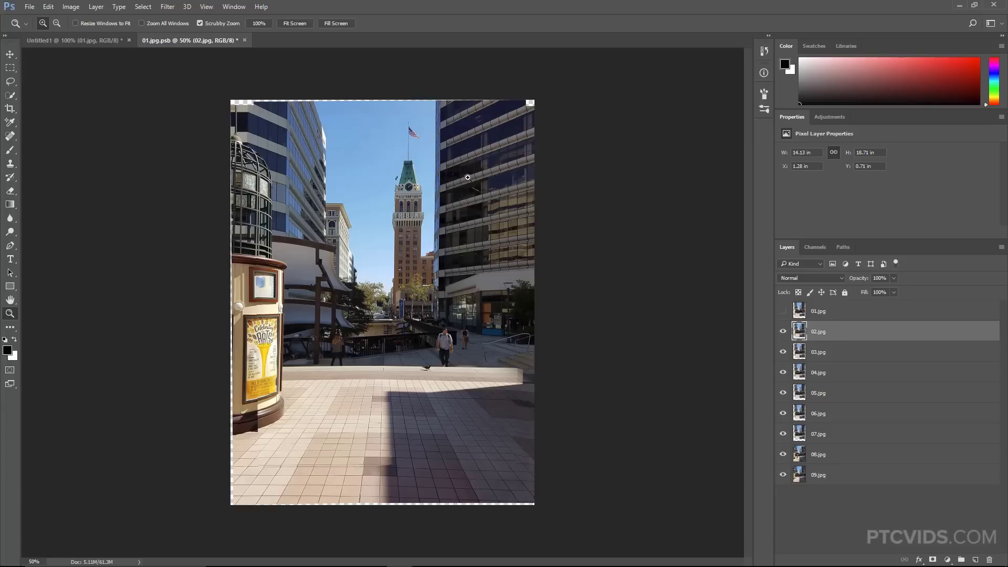
Zoom in on the flag, lasso around it on the flagpole, and return to Untitled1.
{"action": "left_click", "coordinate": [415, 137]}
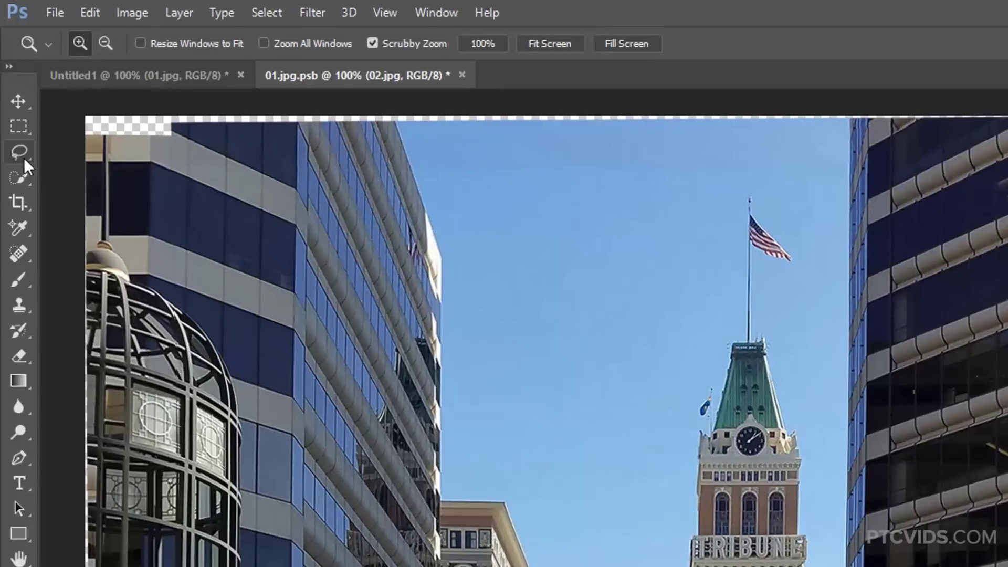
{"action": "left_click", "coordinate": [12, 86]}
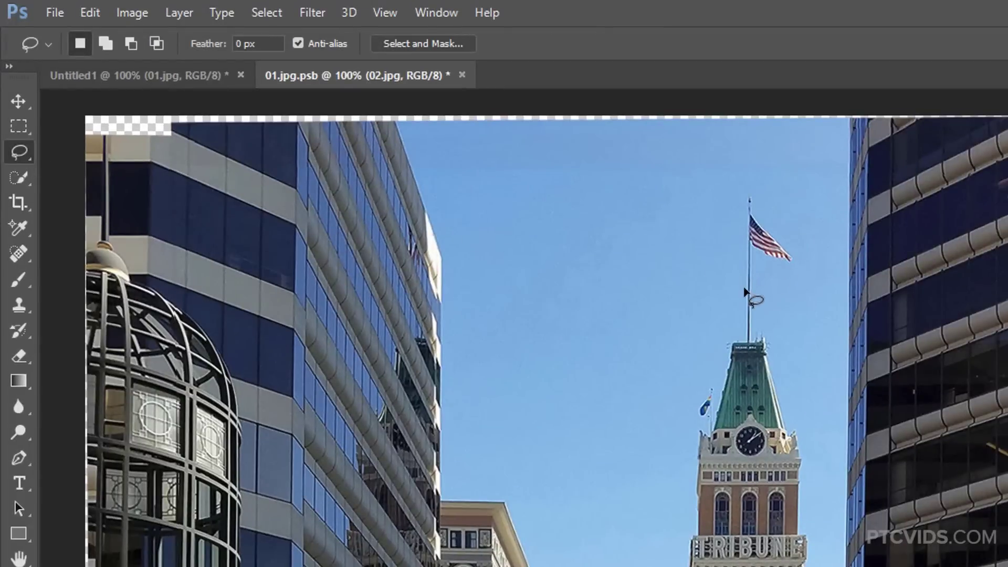
{"action": "mouse_move", "coordinate": [758, 284]}
{"action": "left_mouse_down"}
{"action": "mouse_move", "coordinate": [796, 246]}
{"action": "mouse_move", "coordinate": [755, 195]}
{"action": "mouse_move", "coordinate": [740, 288]}
{"action": "left_mouse_up"}
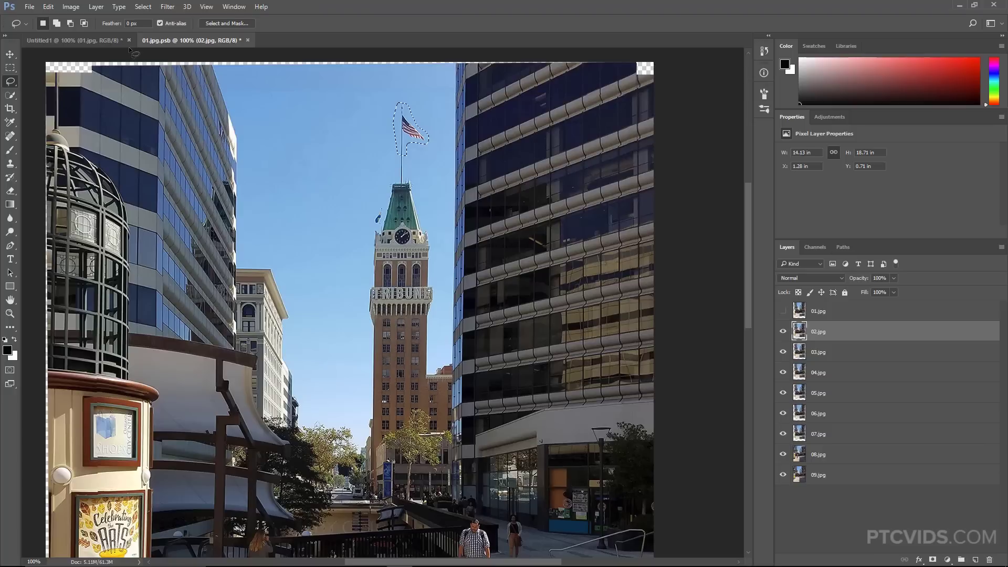
{"action": "left_click", "coordinate": [96, 41]}
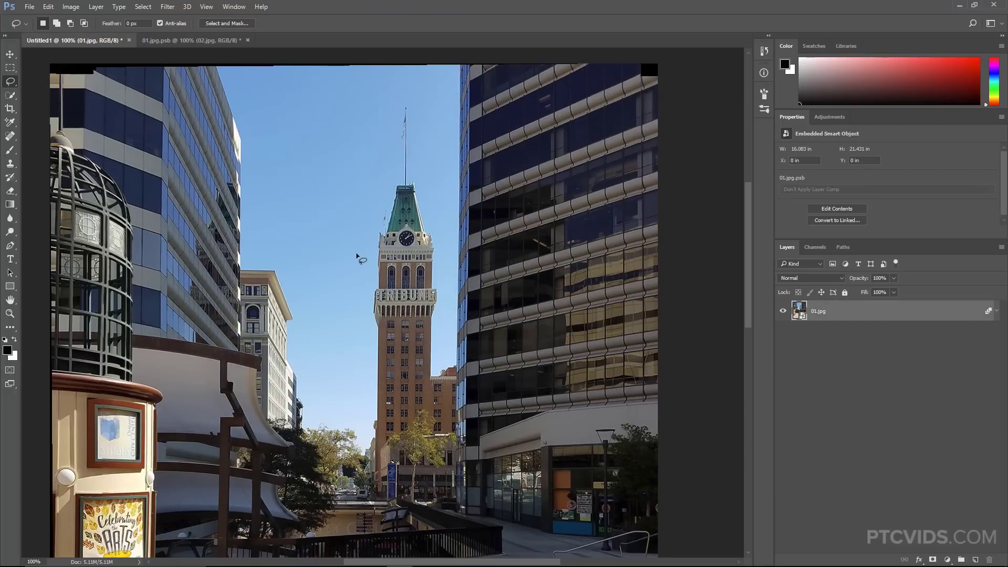
Paste the copied flag as a new Layer 1, toggling its visibility to compare.
{"action": "key", "text": "ctrl+v"}
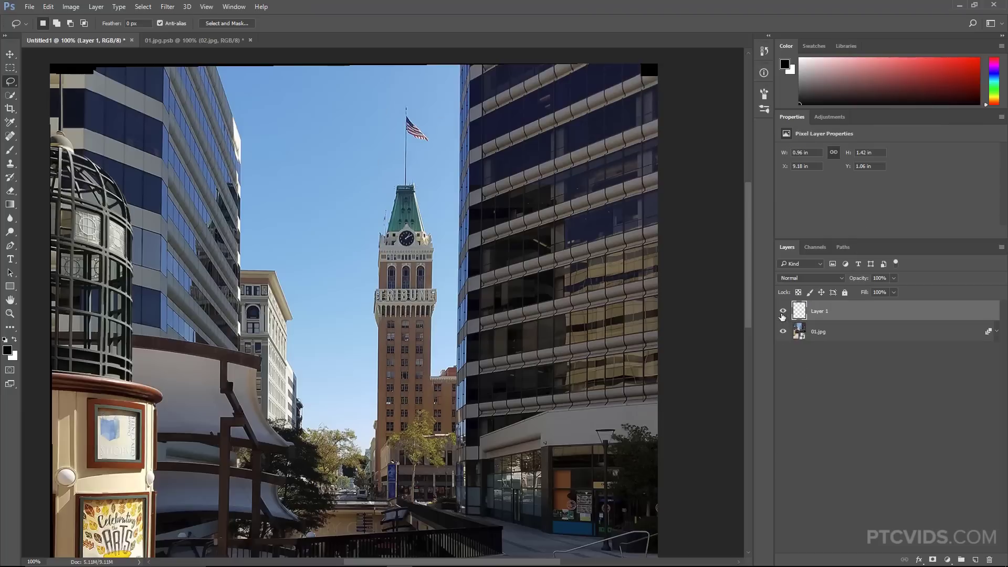
{"action": "left_click", "coordinate": [783, 311]}
{"action": "left_click", "coordinate": [782, 313]}
Fit the image on screen and select both Layer 1 and 01.jpg.
{"action": "key", "text": "z"}
{"action": "right_click", "coordinate": [394, 226]}
{"action": "left_click", "coordinate": [402, 234]}
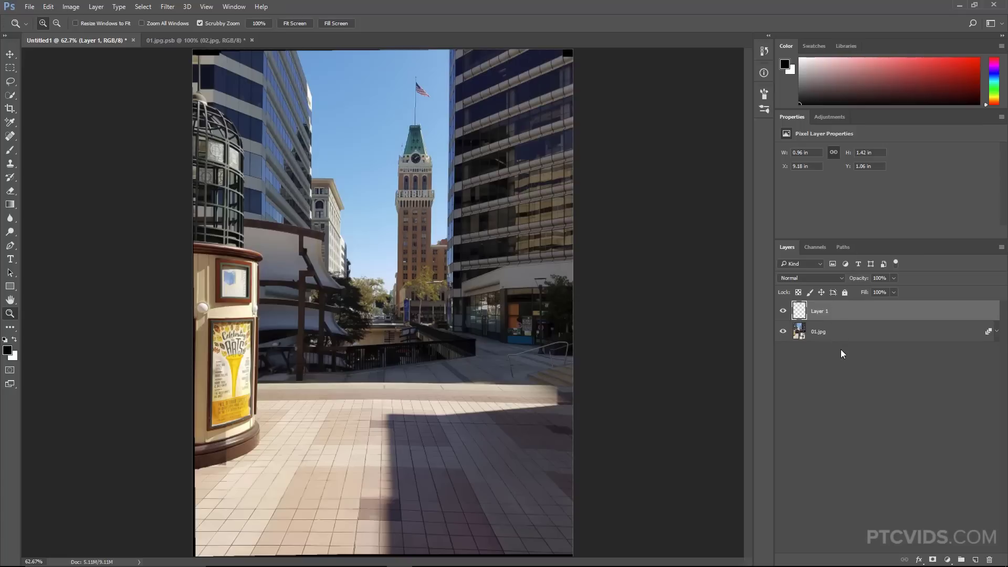
{"action": "key", "text": "ctrl+alt+a"}
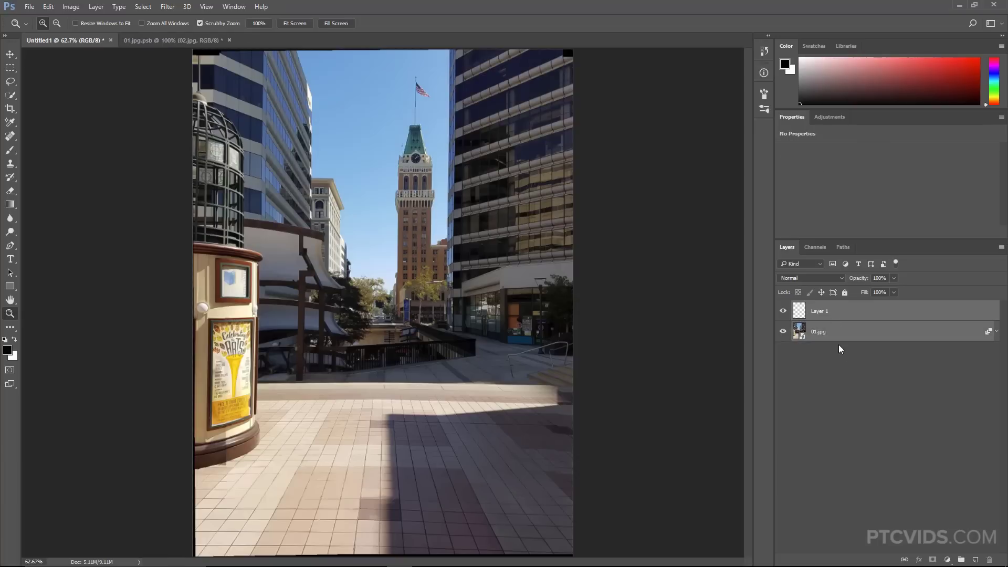
Convert the selected Layer 1 and 01.jpg into one smart object named Layer 1.
{"action": "right_click", "coordinate": [872, 315]}
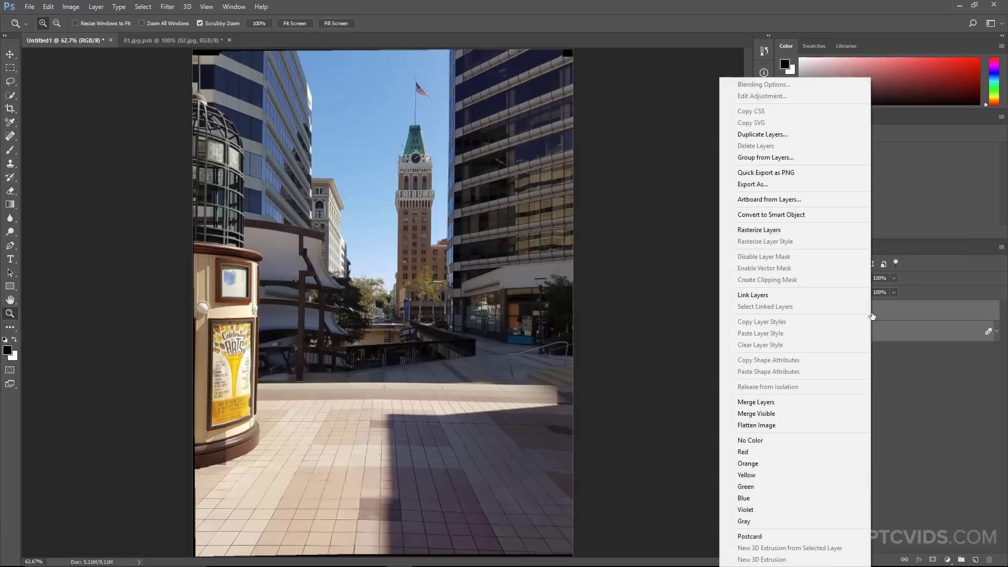
{"action": "left_click", "coordinate": [814, 216]}
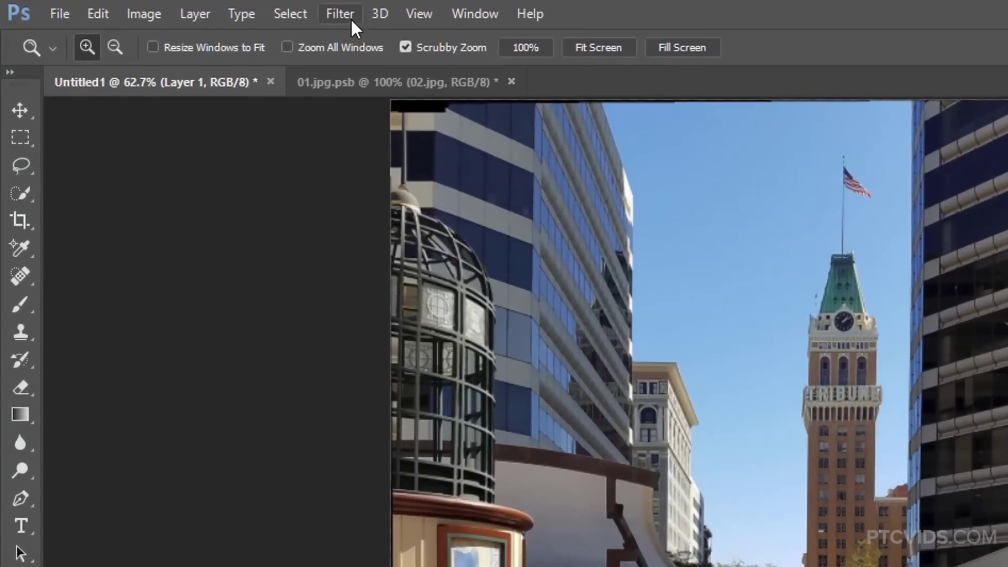
{"action": "left_click", "coordinate": [167, 6]}
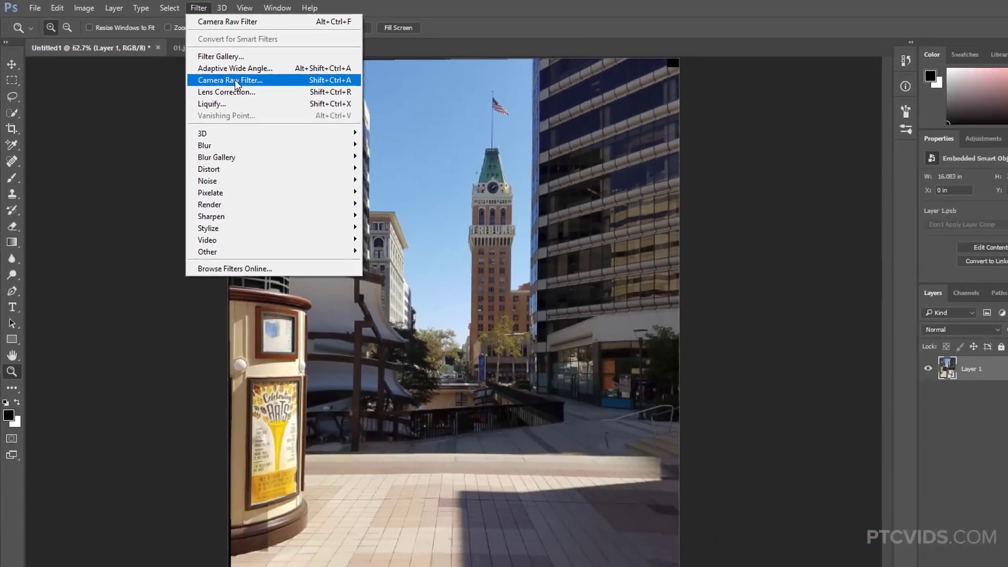
In Camera Raw, set Highlights -77, Shadows +95, Clarity +42, Vibrance +38, and keep Saturation at 0.
{"action": "left_click", "coordinate": [407, 137]}
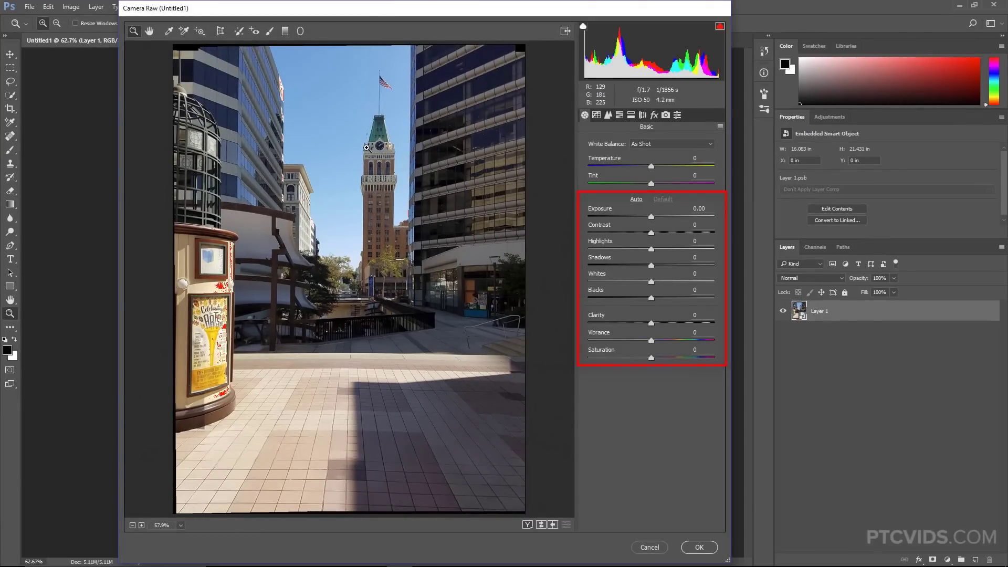
{"action": "left_click", "coordinate": [651, 251]}
{"action": "left_click_drag", "start_coordinate": [653, 254], "coordinate": [712, 268]}
{"action": "left_click", "coordinate": [651, 266]}
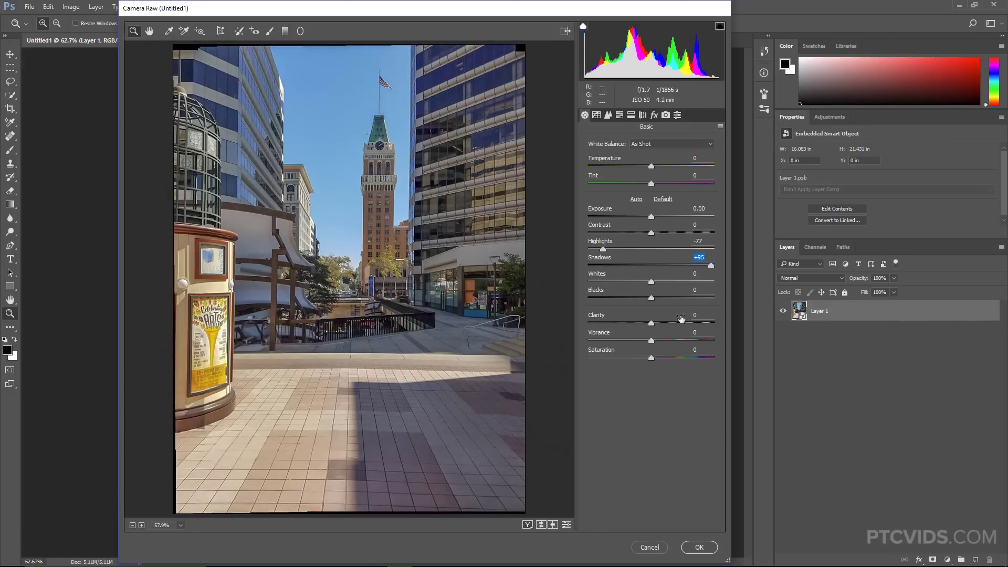
{"action": "left_click_drag", "start_coordinate": [651, 325], "coordinate": [677, 325]}
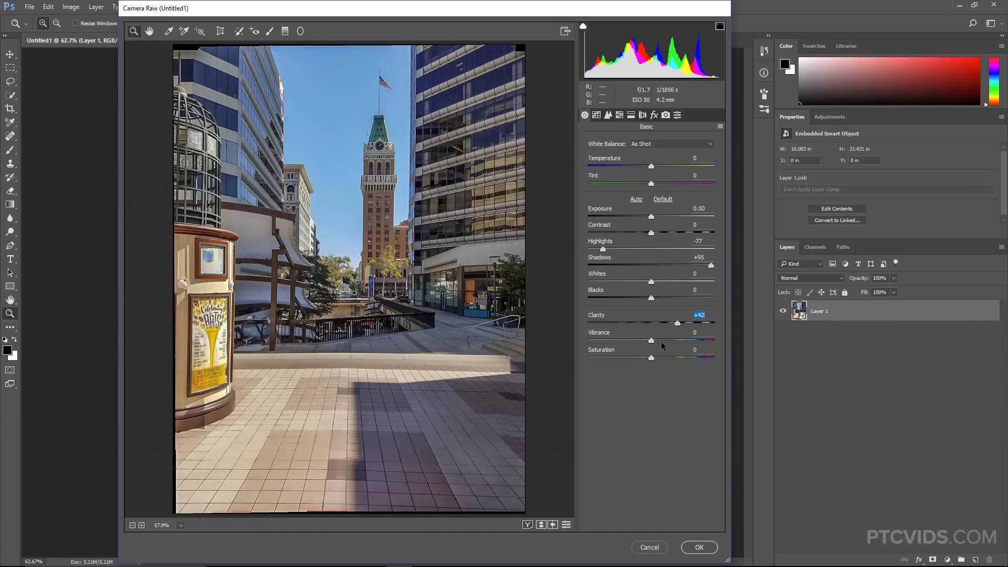
{"action": "left_click_drag", "start_coordinate": [651, 341], "coordinate": [676, 345]}
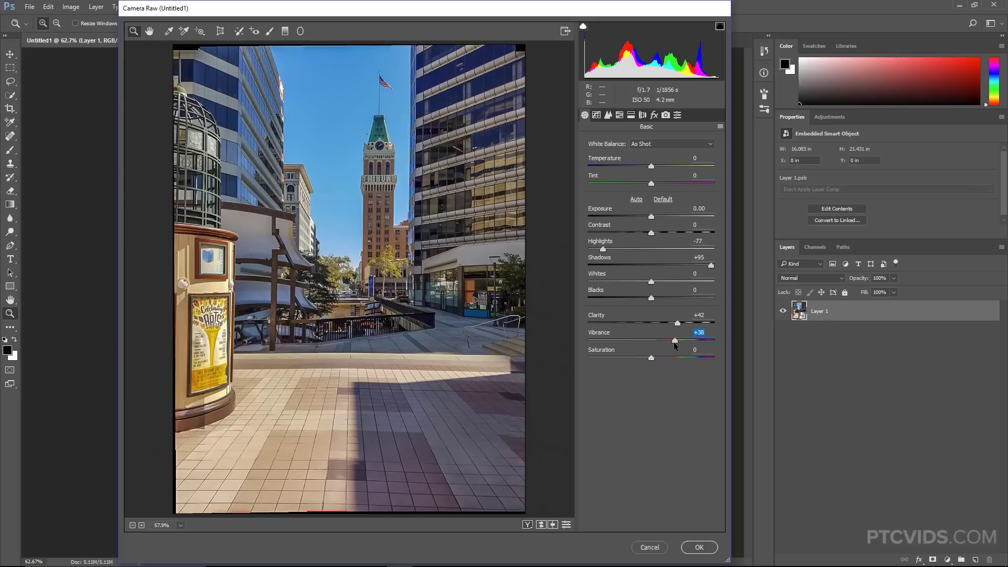
{"action": "left_click_drag", "start_coordinate": [650, 358], "coordinate": [682, 360]}
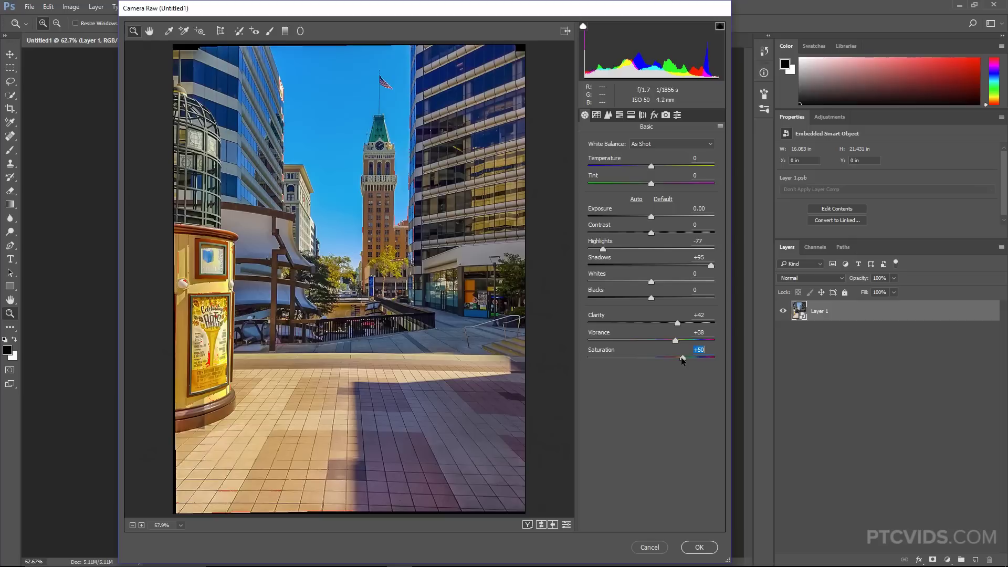
{"action": "double_click", "coordinate": [682, 359]}
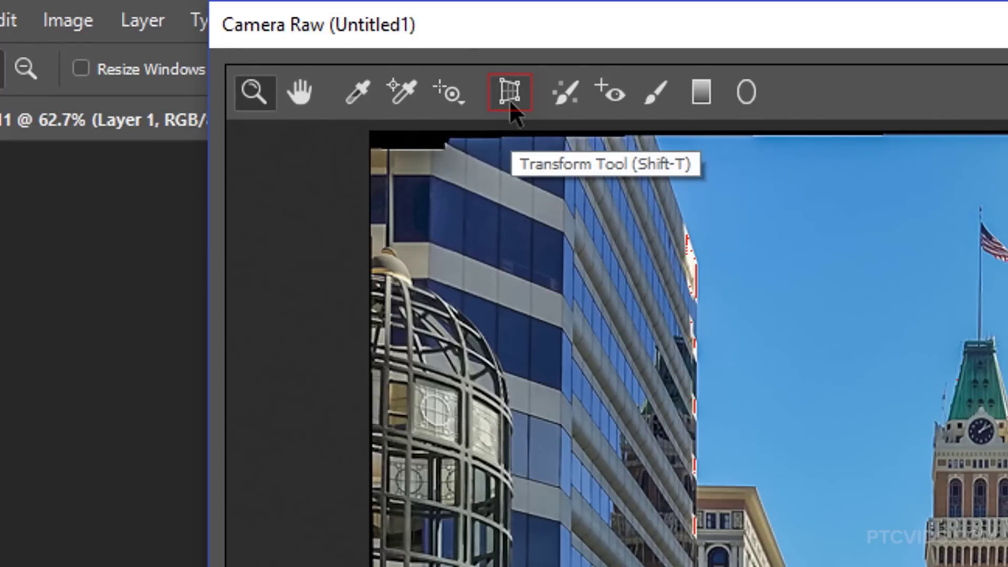
Apply Auto Upright perspective correction in Camera Raw's Transform panel, then confirm the filter with OK.
{"action": "left_click", "coordinate": [510, 100]}
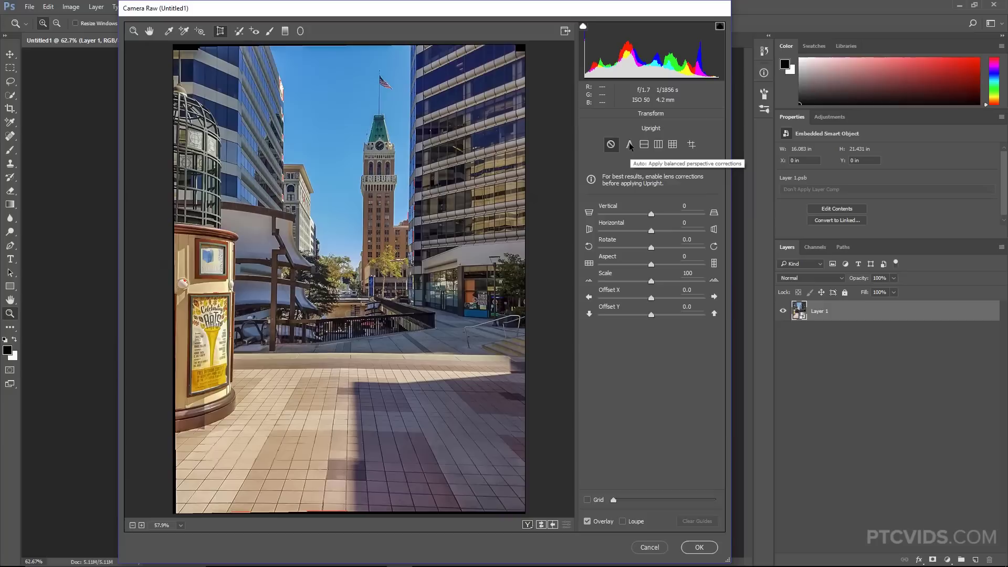
{"action": "left_click", "coordinate": [629, 145]}
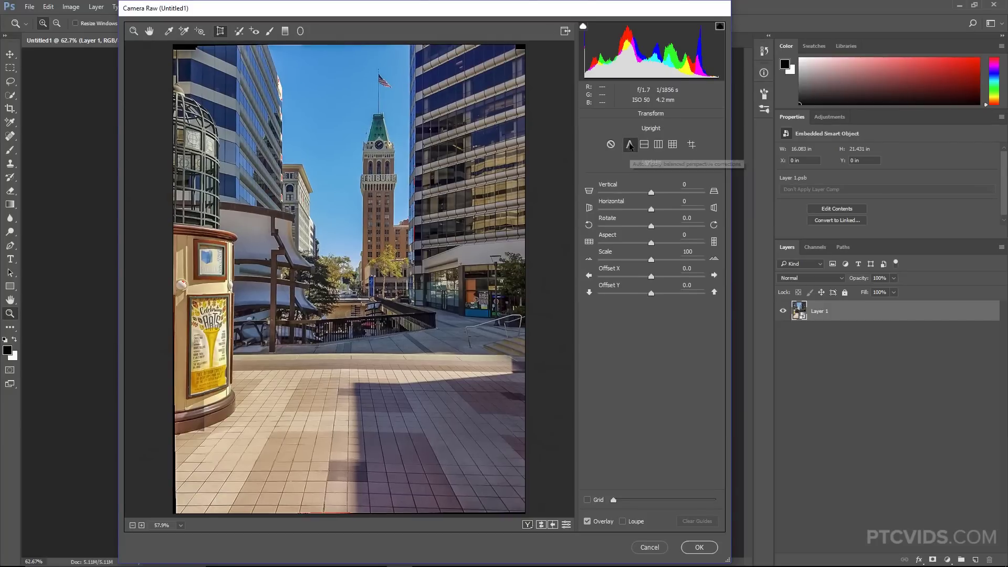
{"action": "left_click", "coordinate": [609, 146]}
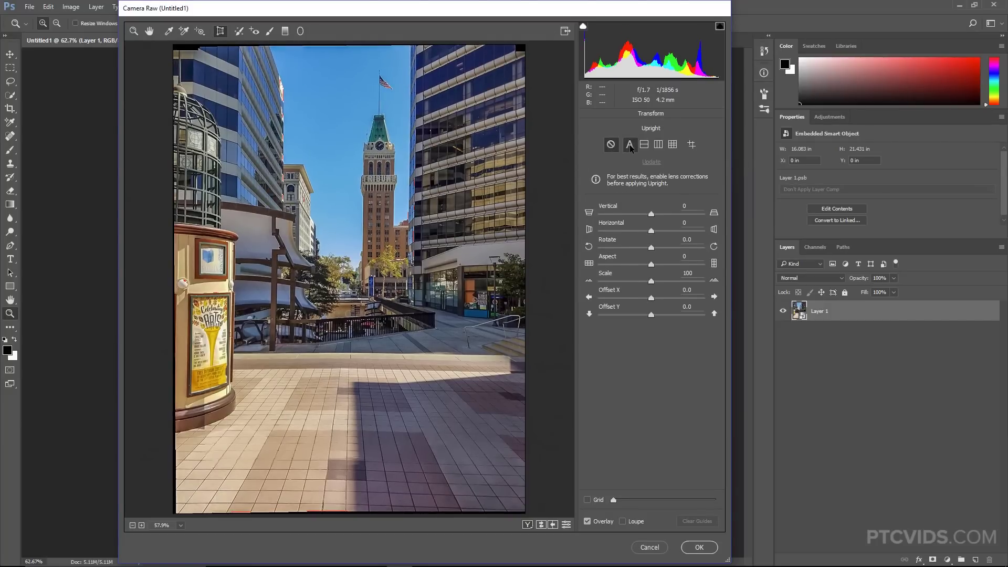
{"action": "left_click", "coordinate": [629, 144]}
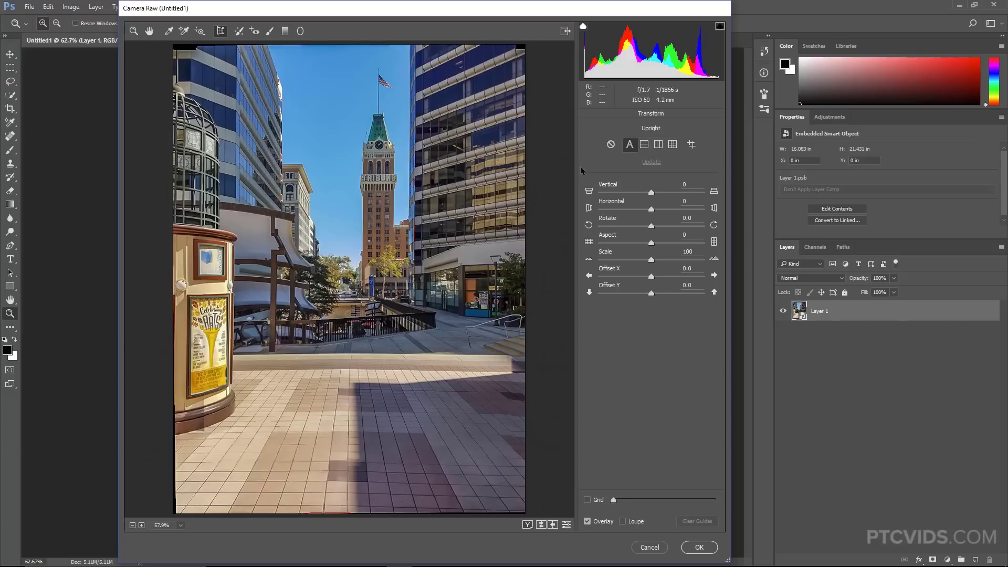
{"action": "left_click", "coordinate": [699, 550]}
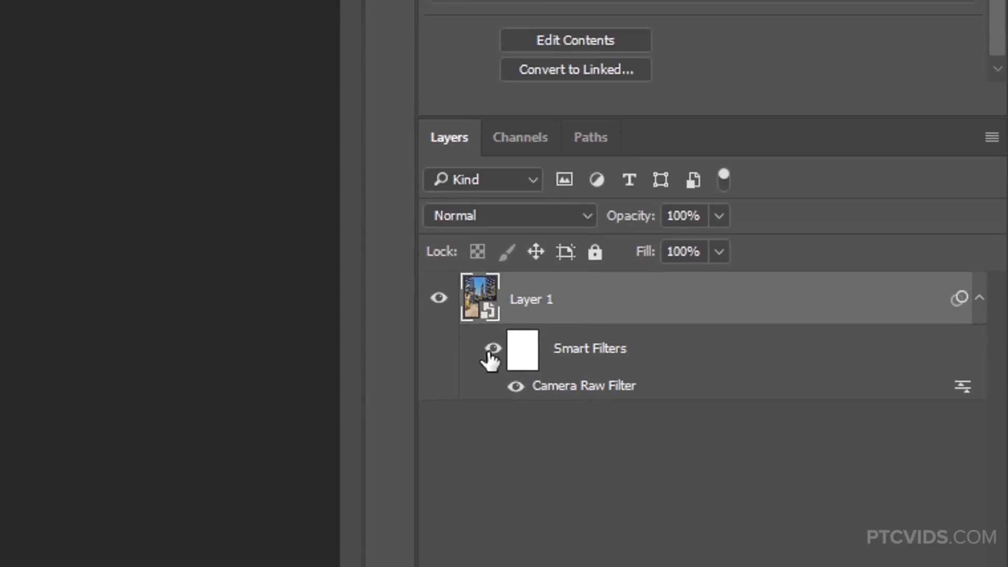
Compare with the Camera Raw smart filter off and on, collapse its list, and select the Crop tool.
{"action": "left_click", "coordinate": [492, 350]}
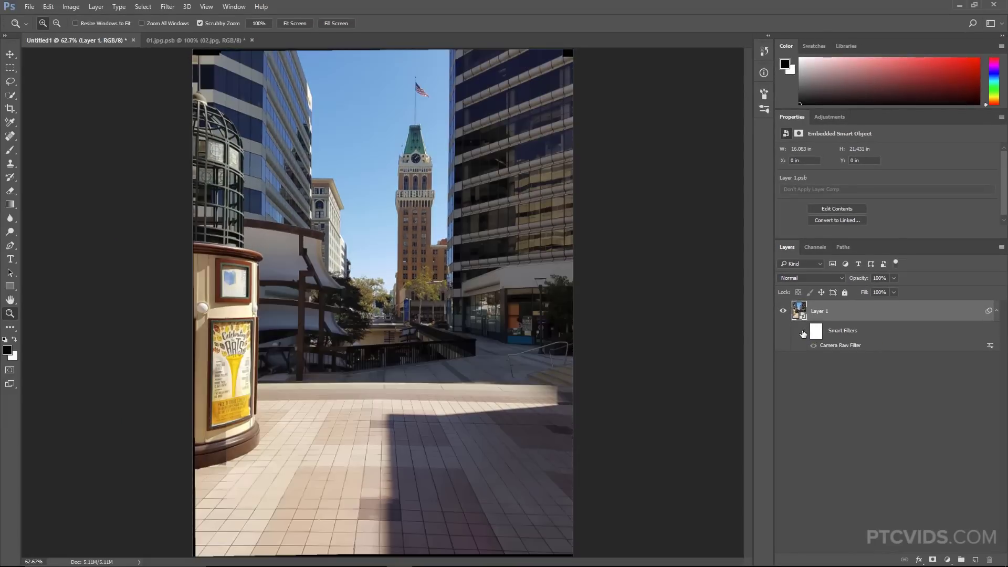
{"action": "left_click", "coordinate": [802, 332]}
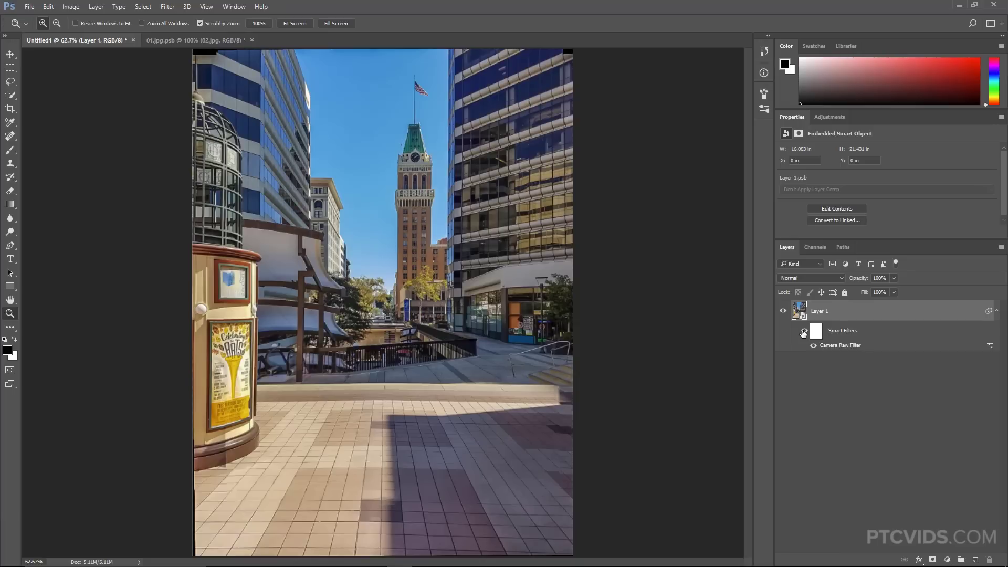
{"action": "left_click", "coordinate": [996, 311]}
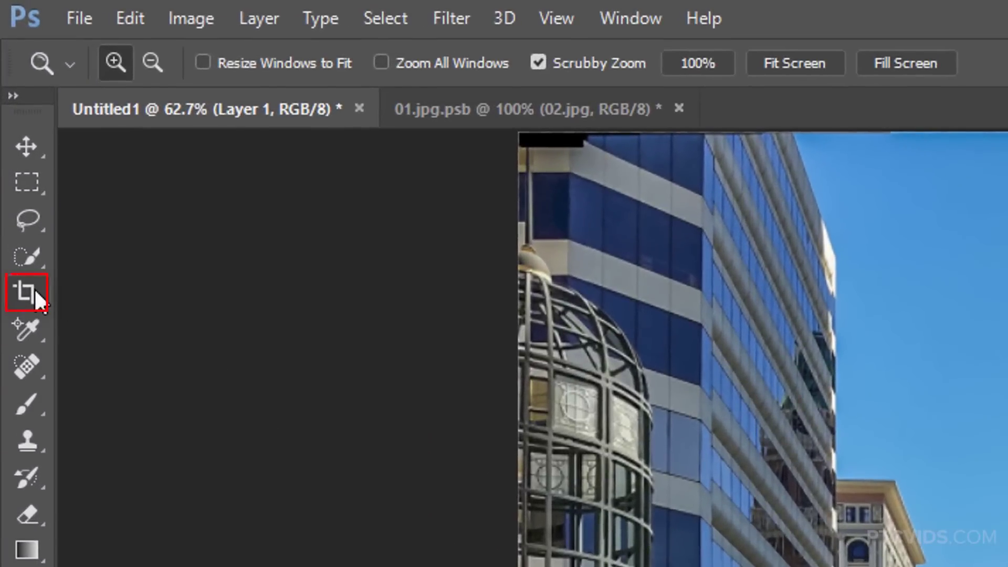
{"action": "left_click", "coordinate": [34, 292]}
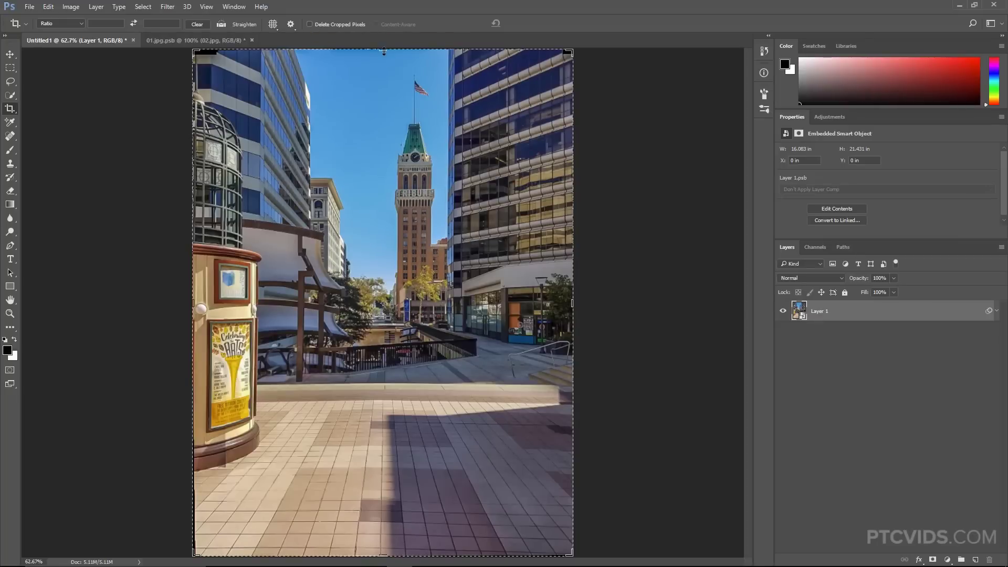
Trim the top, right, bottom and left edges into a narrow portrait crop centred on the clock tower.
{"action": "left_click_drag", "start_coordinate": [383, 49], "coordinate": [384, 60]}
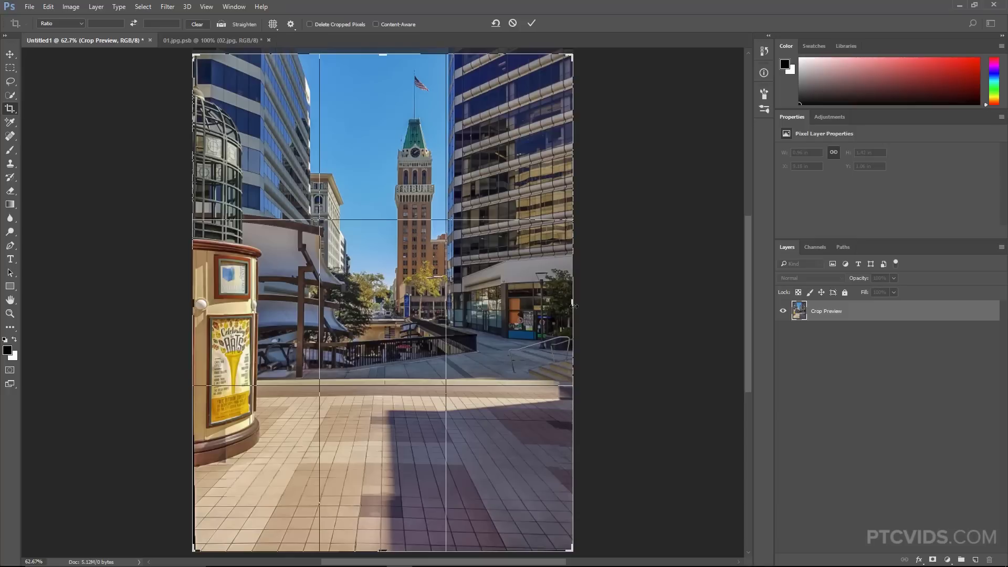
{"action": "left_click_drag", "start_coordinate": [572, 306], "coordinate": [548, 310]}
{"action": "left_click_drag", "start_coordinate": [381, 549], "coordinate": [381, 490]}
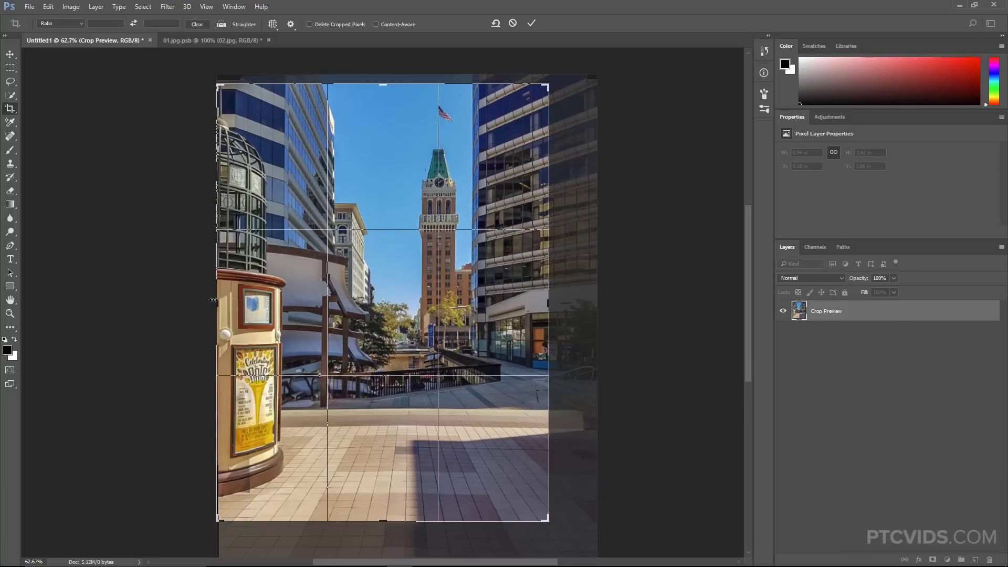
{"action": "left_click_drag", "start_coordinate": [216, 302], "coordinate": [231, 302]}
{"action": "left_click_drag", "start_coordinate": [530, 289], "coordinate": [524, 289]}
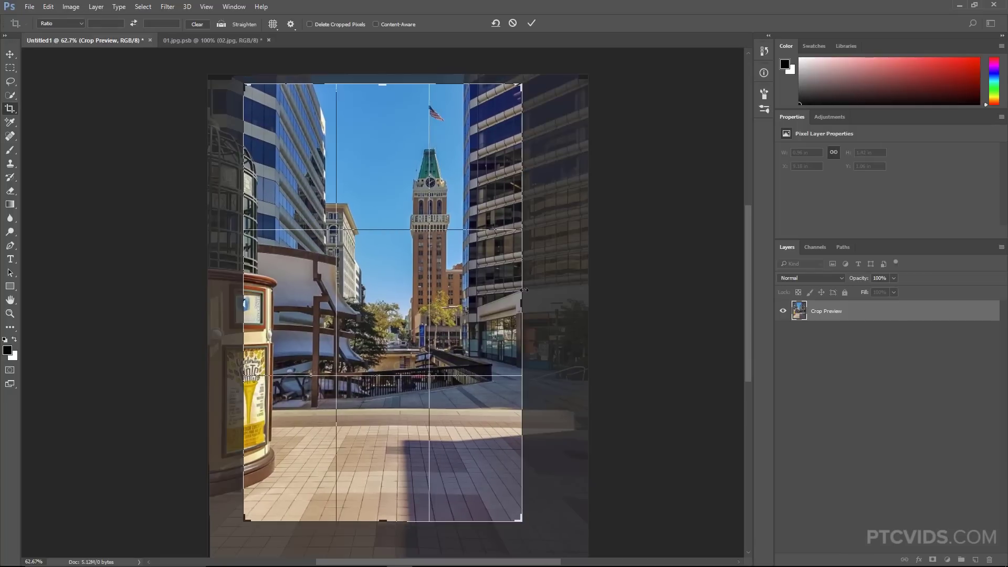
{"action": "key", "text": "Return"}
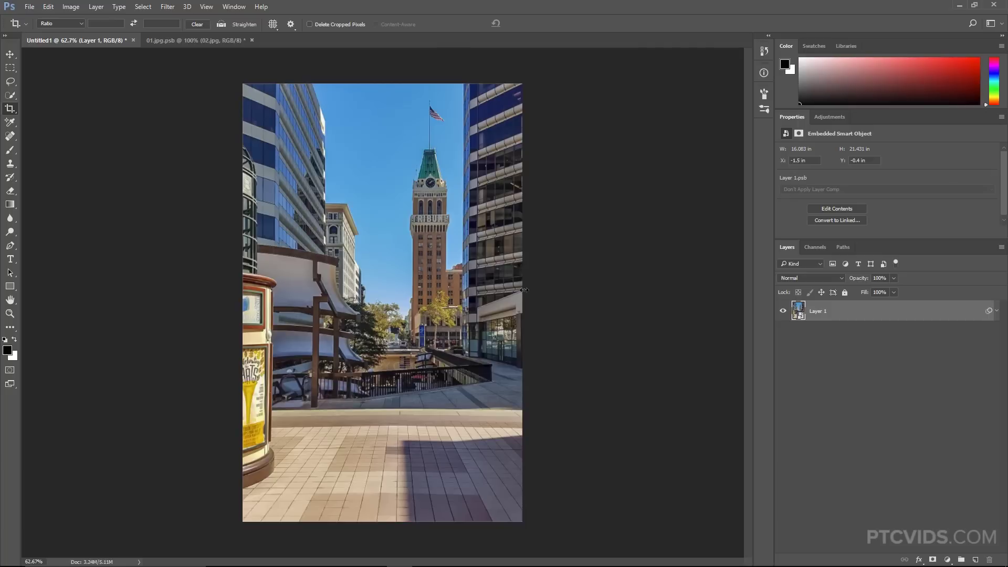